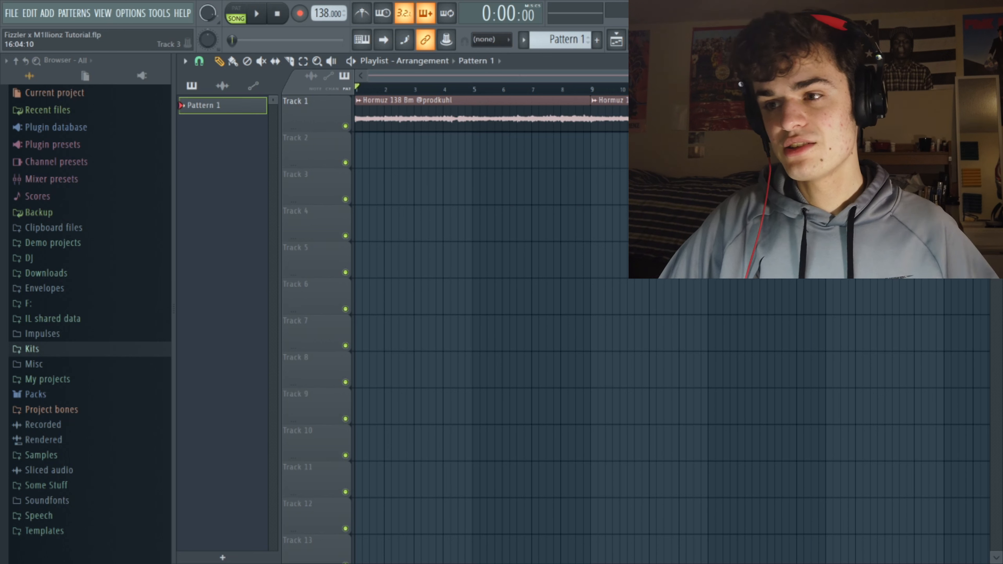
Step: Set the time-stretching mode of the Hormuz audio clip to Stretch
key("space")
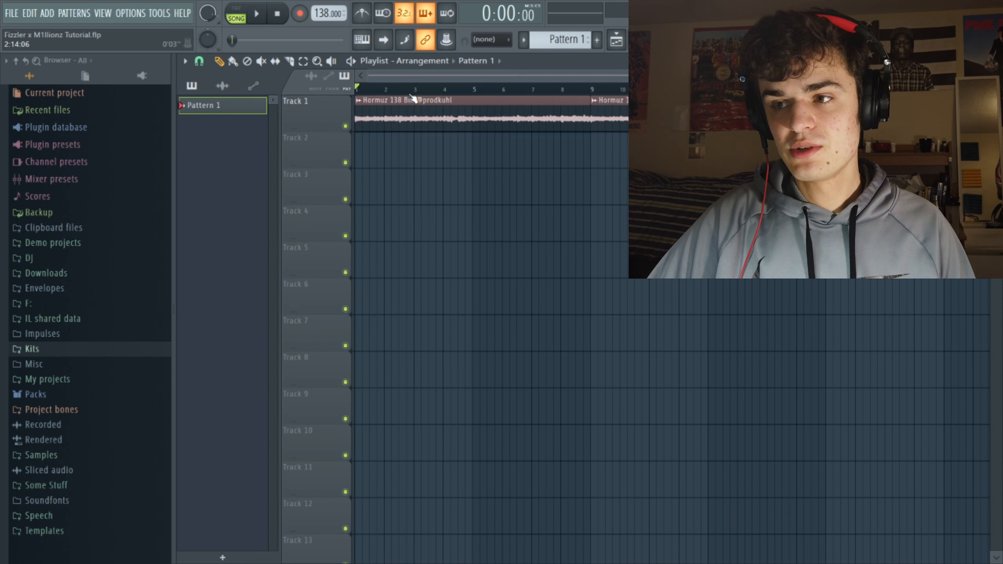
double_click(408, 100)
left_click(590, 262)
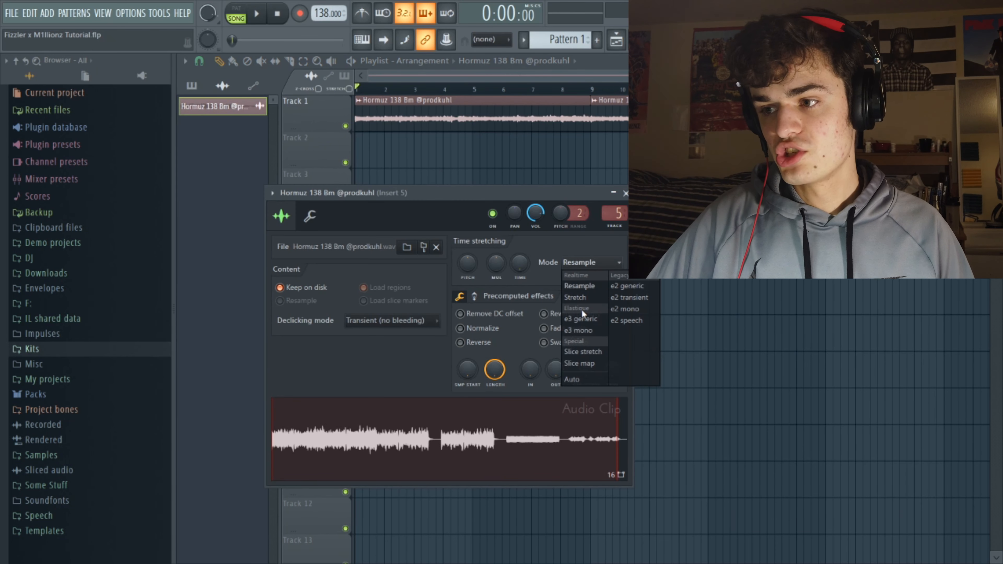
left_click(584, 301)
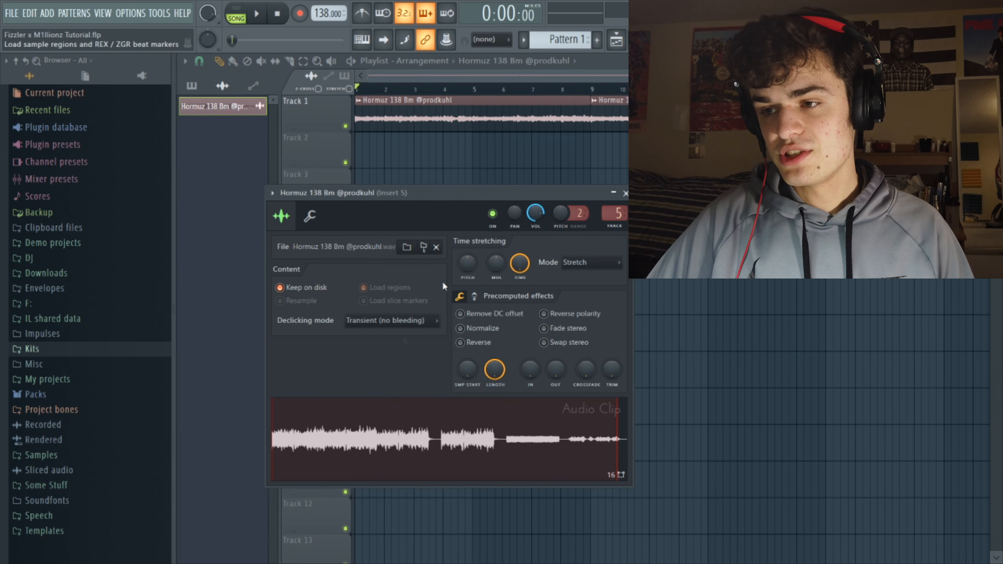
left_click_drag(428, 214, 449, 172)
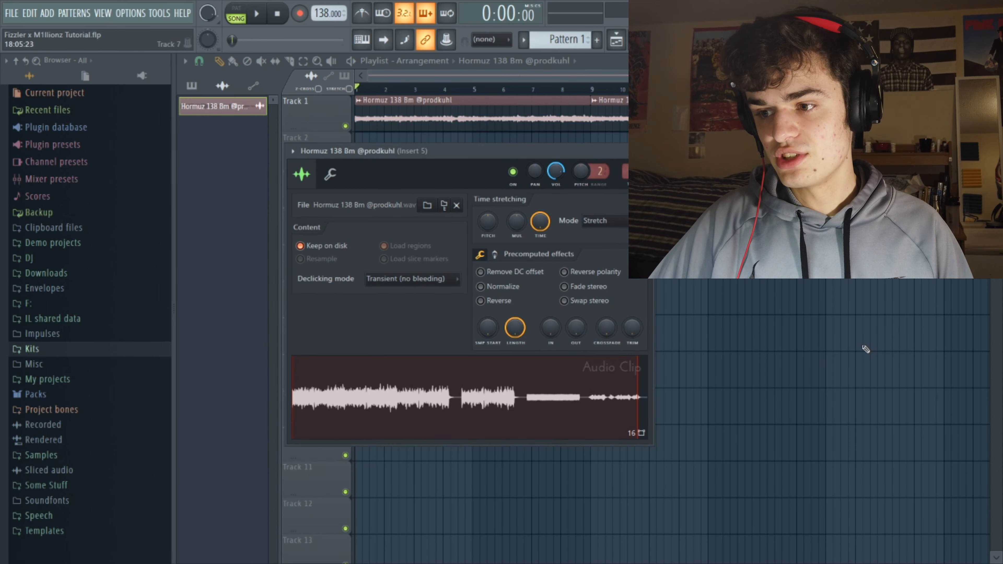
key("Escape")
Step: Preview the Hormuz melody loop from different points along the playlist timeline
left_click(744, 89)
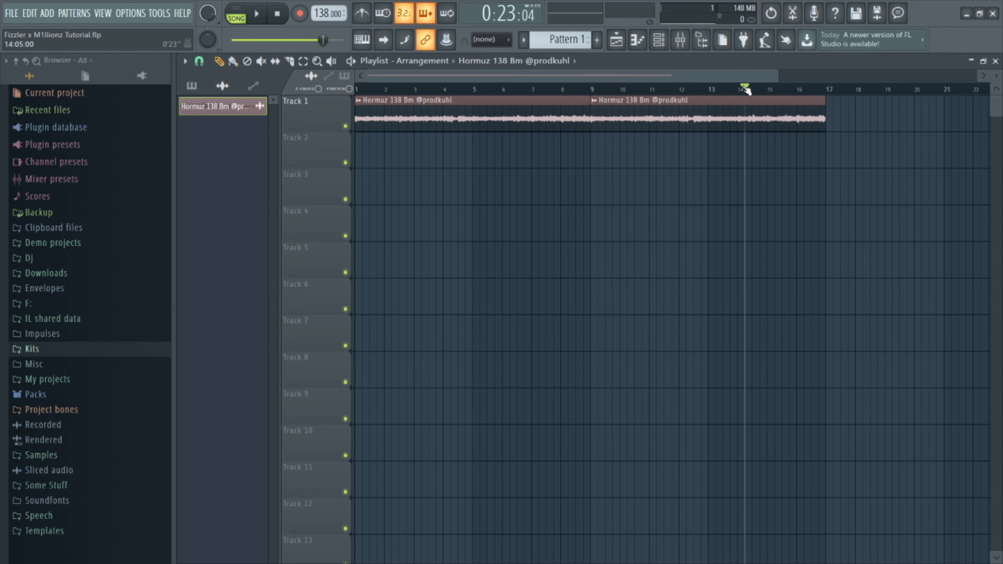
mouse_move(703, 103)
left_mouse_down()
mouse_move(416, 100)
mouse_move(504, 97)
left_mouse_up()
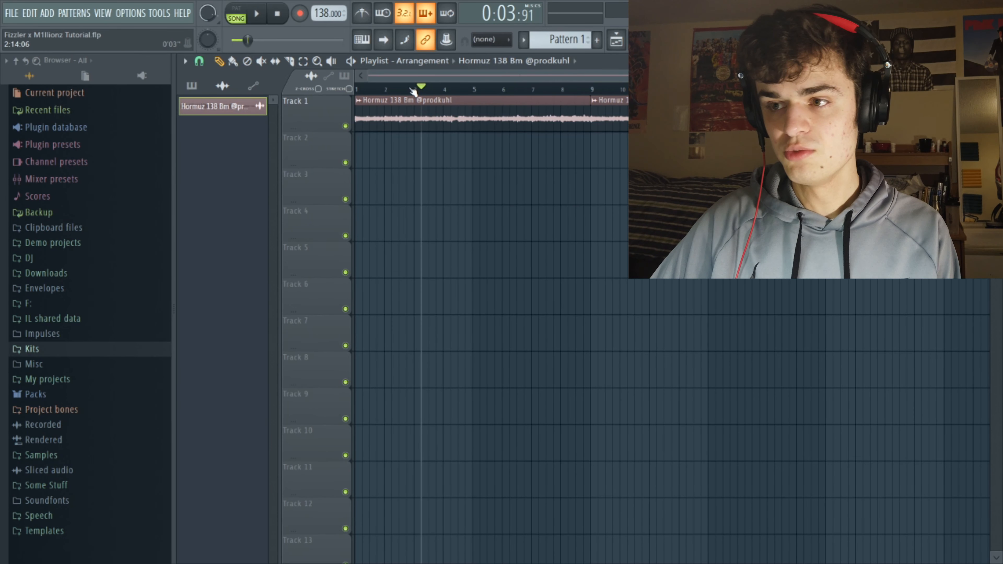
key("space")
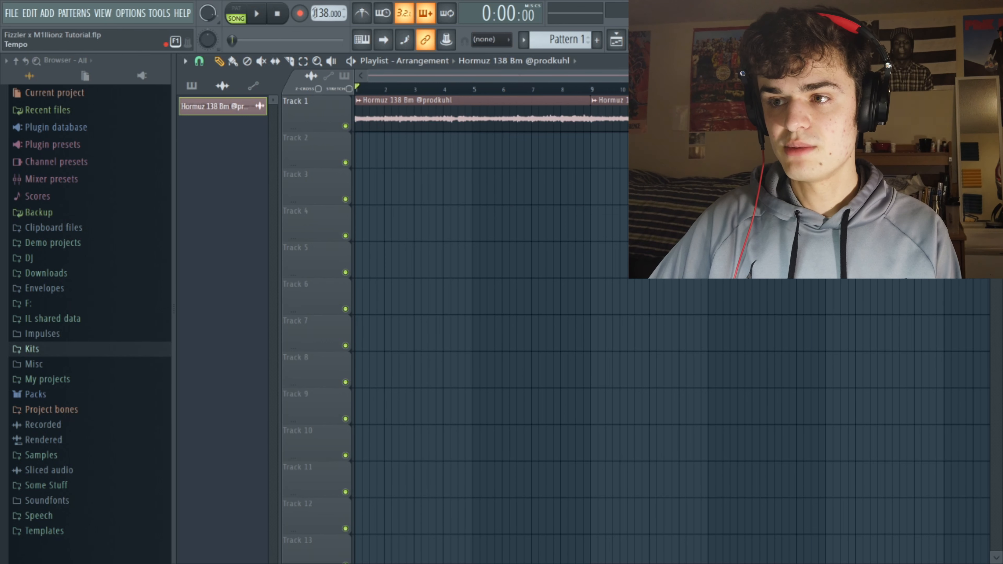
Step: Set the project tempo to 144 BPM, declining to restretch all channels
scroll(315, 13, "up", 1)
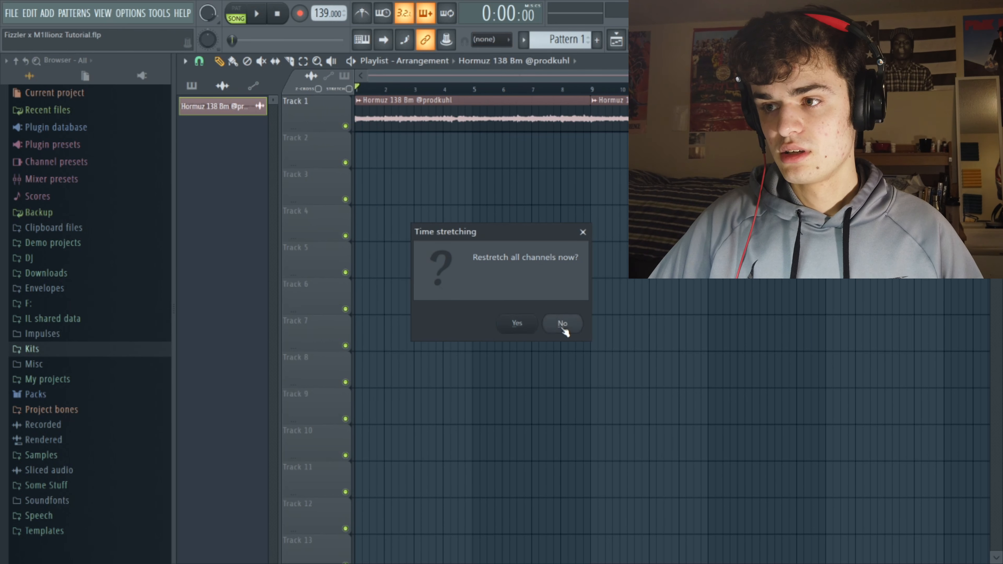
left_click(562, 324)
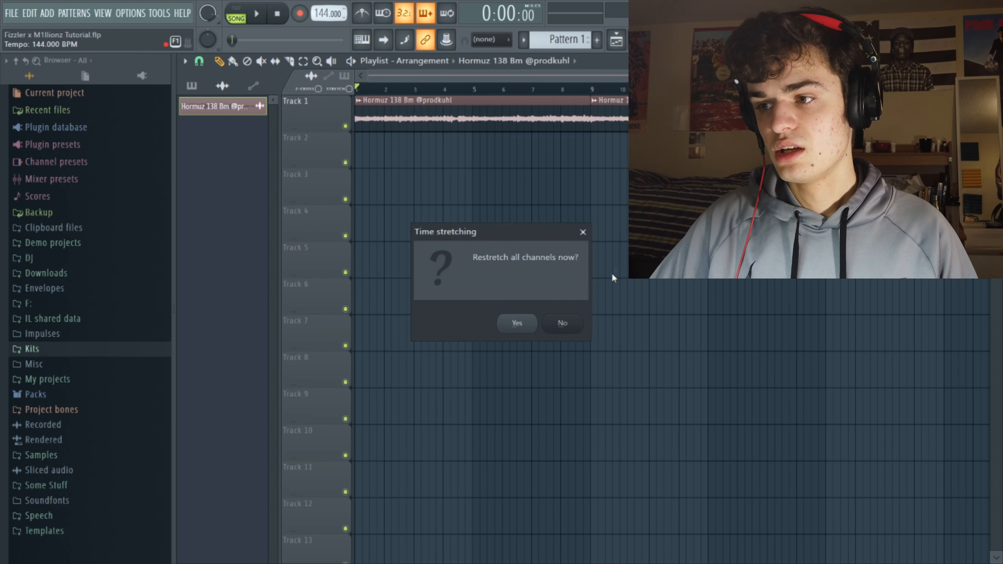
left_click(563, 324)
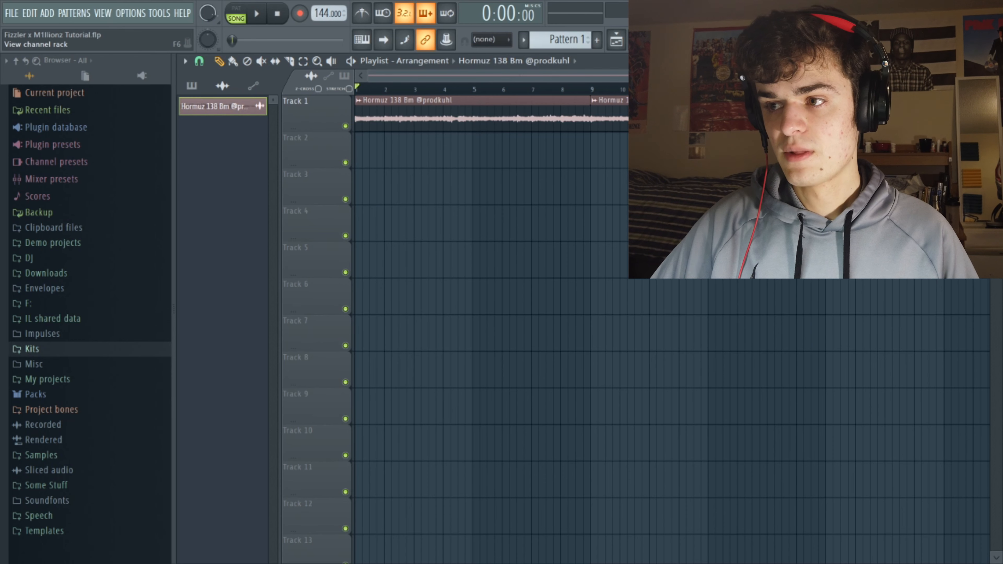
Step: Shift the pitch of the Hormuz audio clip up by 200 cents and preview the loop
double_click(459, 105)
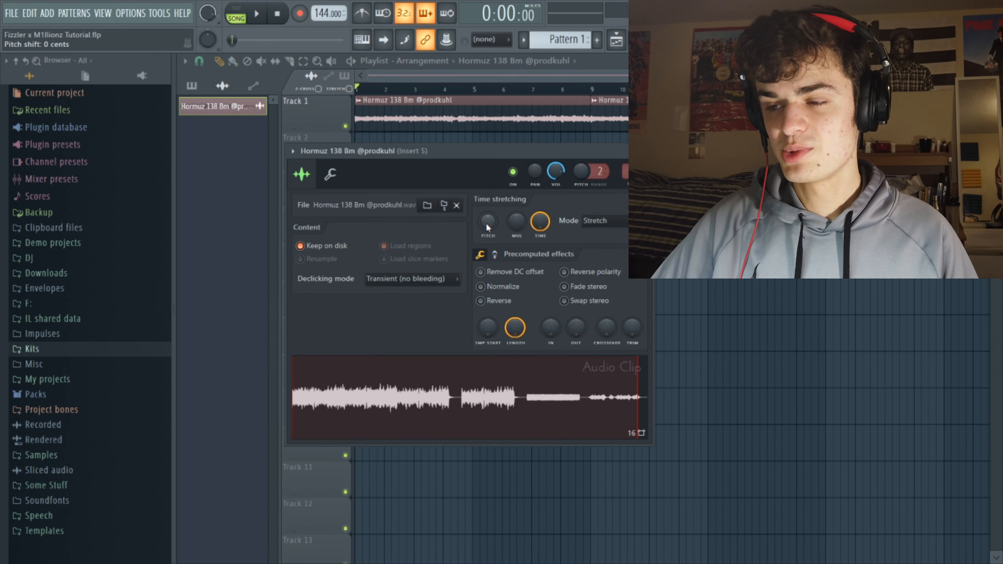
scroll(488, 222, "up", 3)
key("space")
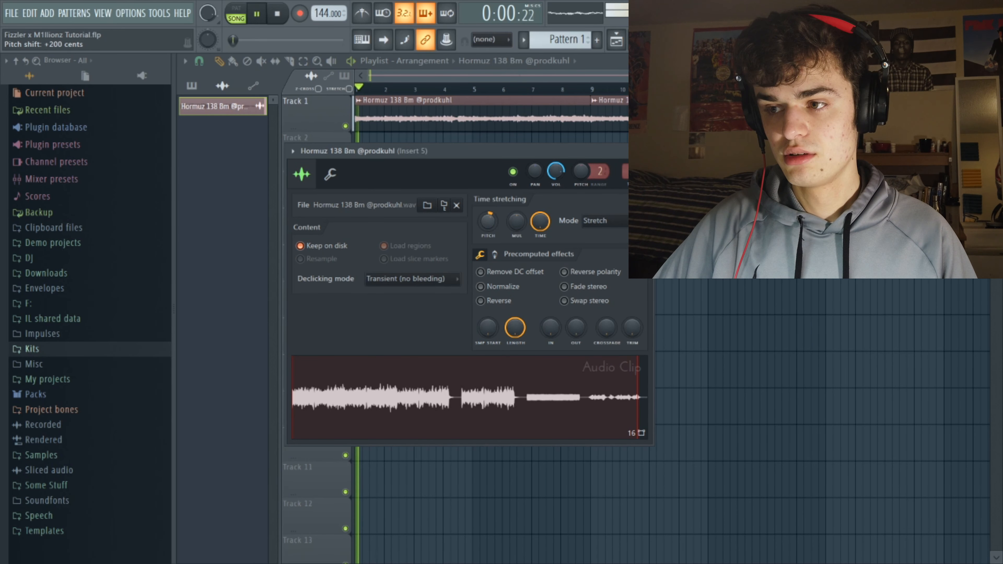
scroll(488, 227, "down", 1)
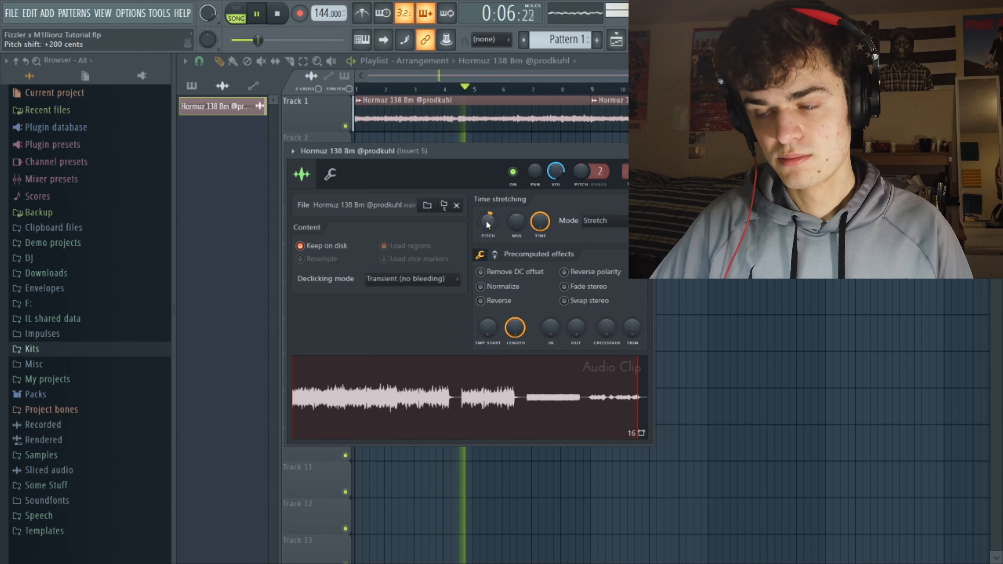
key("space")
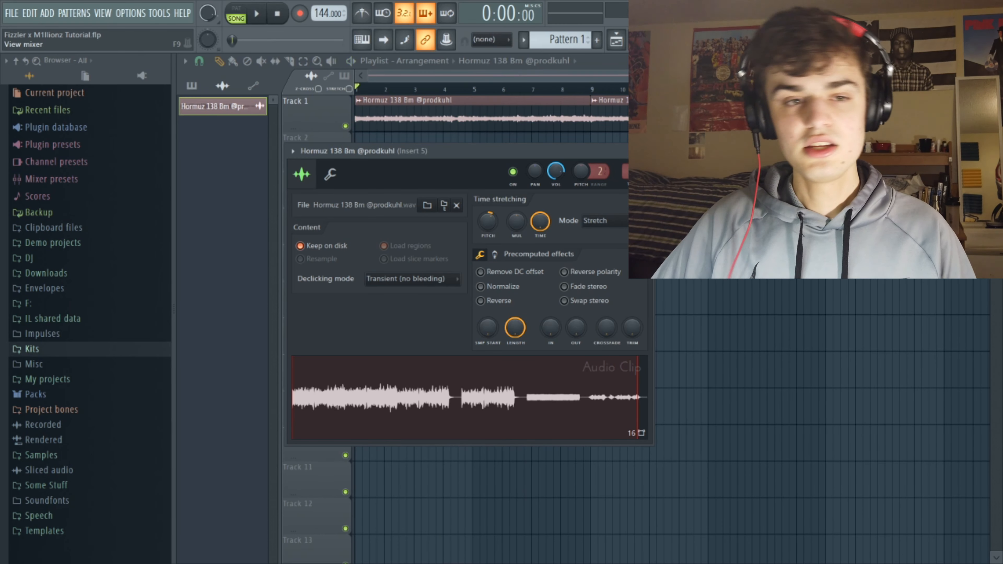
Step: Load Fruity Parametric EQ 2 onto the melody's mixer track, Insert 5
key("F9")
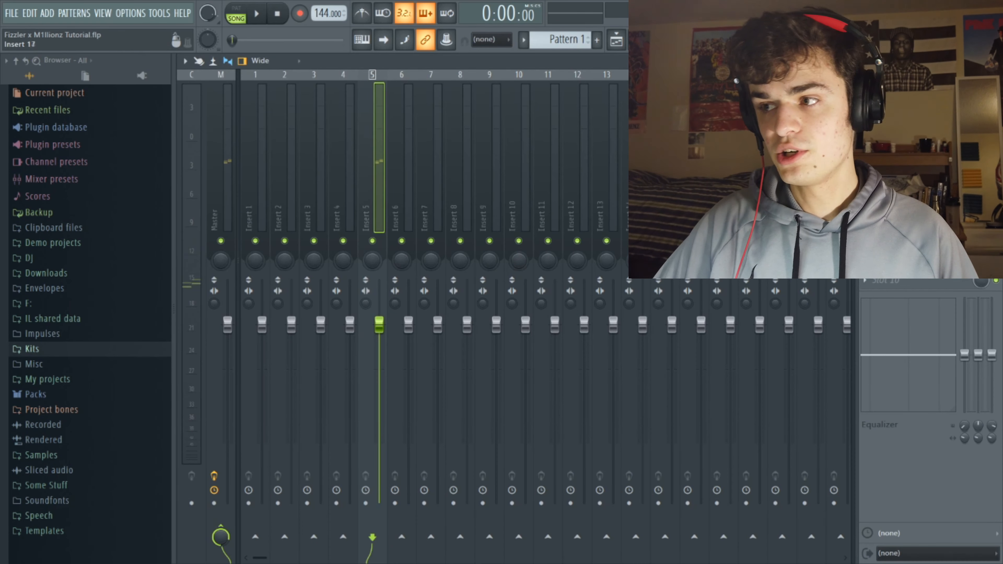
left_click(865, 98)
left_click(684, 144)
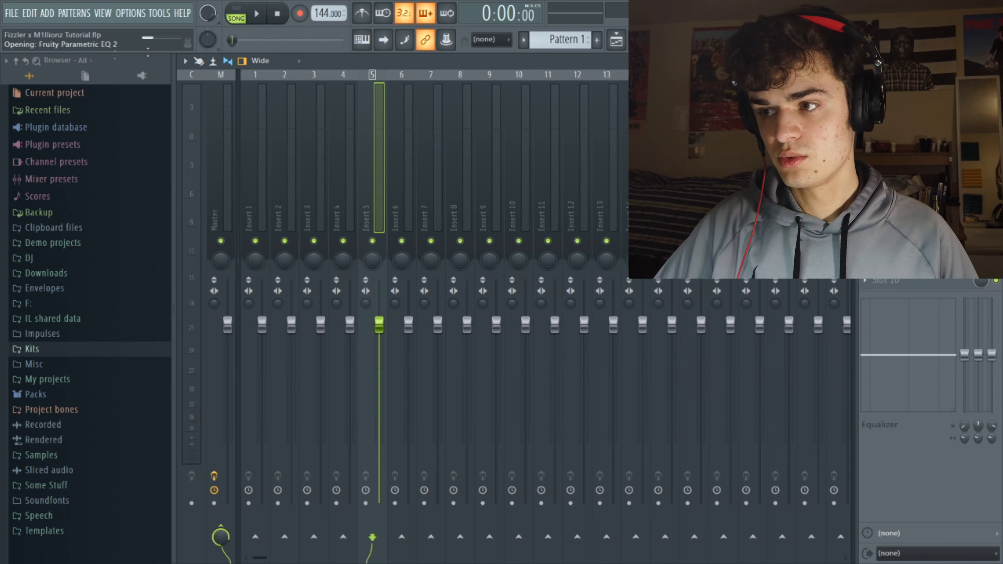
right_click(654, 176)
left_click(667, 183)
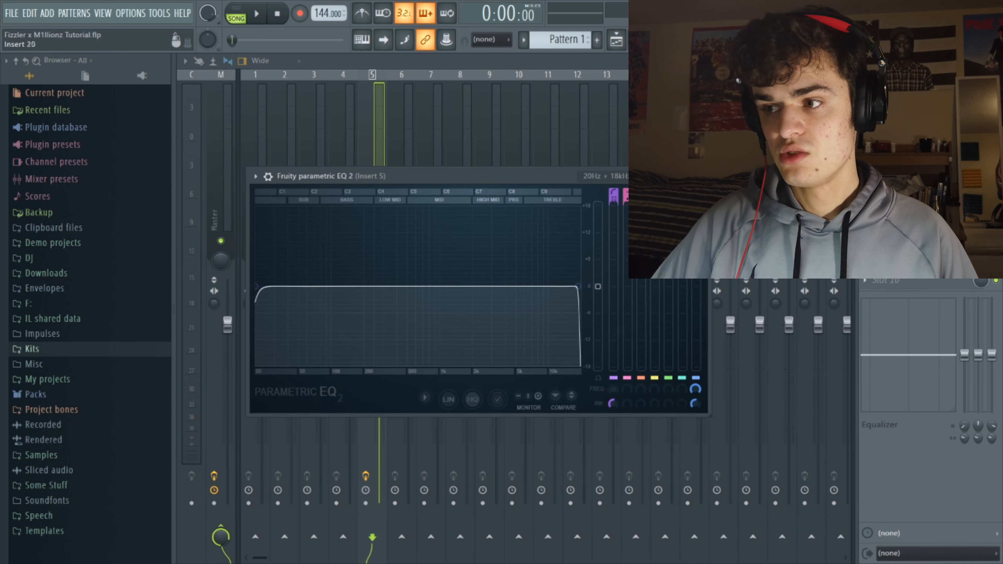
Step: Try a high-pass cut at about 108 Hz with band 1 of the EQ on the melody
left_click_drag(258, 283, 314, 285)
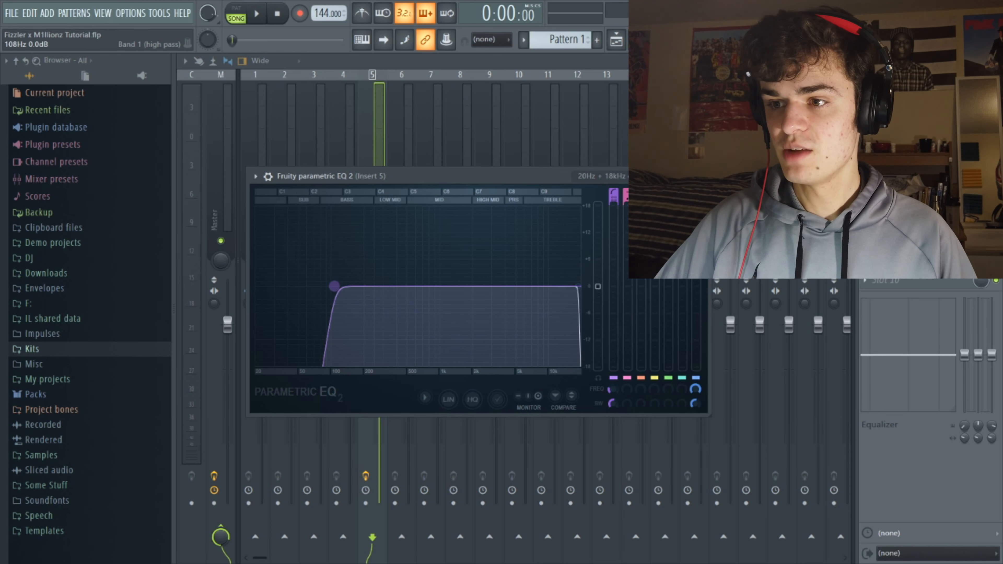
key("space")
mouse_move(336, 287)
left_mouse_down()
mouse_move(347, 286)
mouse_move(338, 286)
left_mouse_up()
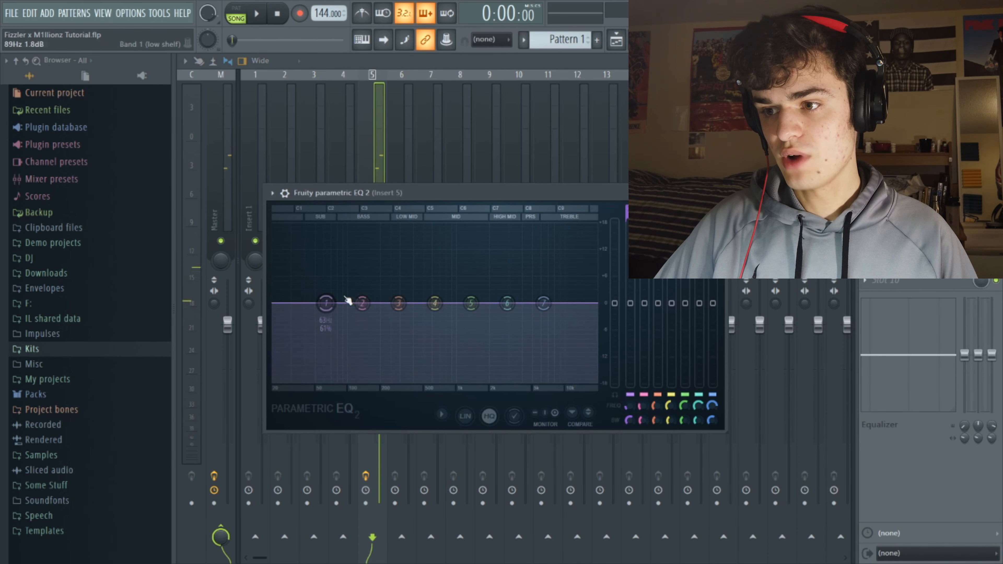
Step: Cut the melody's low end using the band 1 low shelf and a band 2 dip of about 5.5 dB near 142 Hz
mouse_move(398, 303)
left_mouse_down()
mouse_move(393, 278)
mouse_move(395, 312)
left_mouse_up()
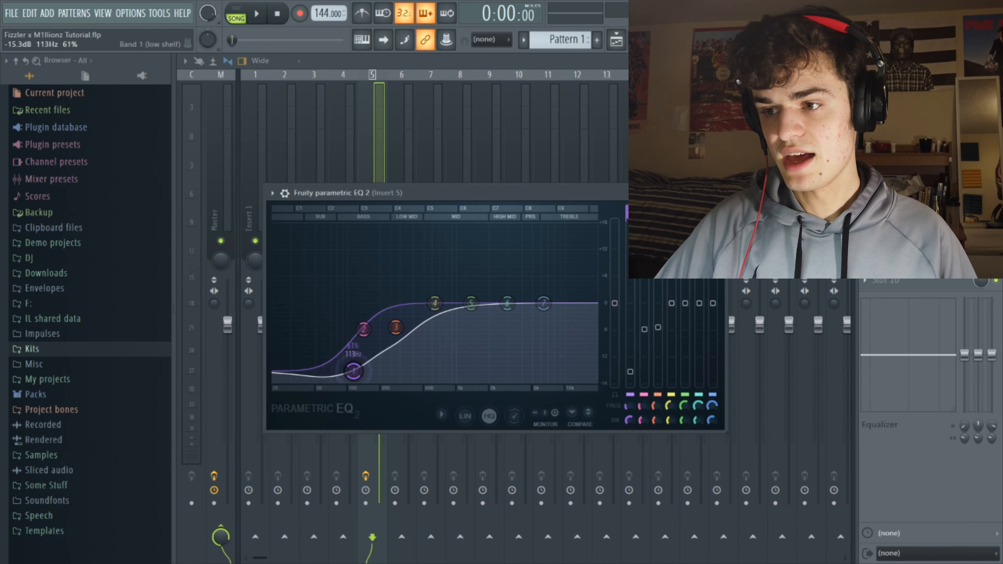
key("space")
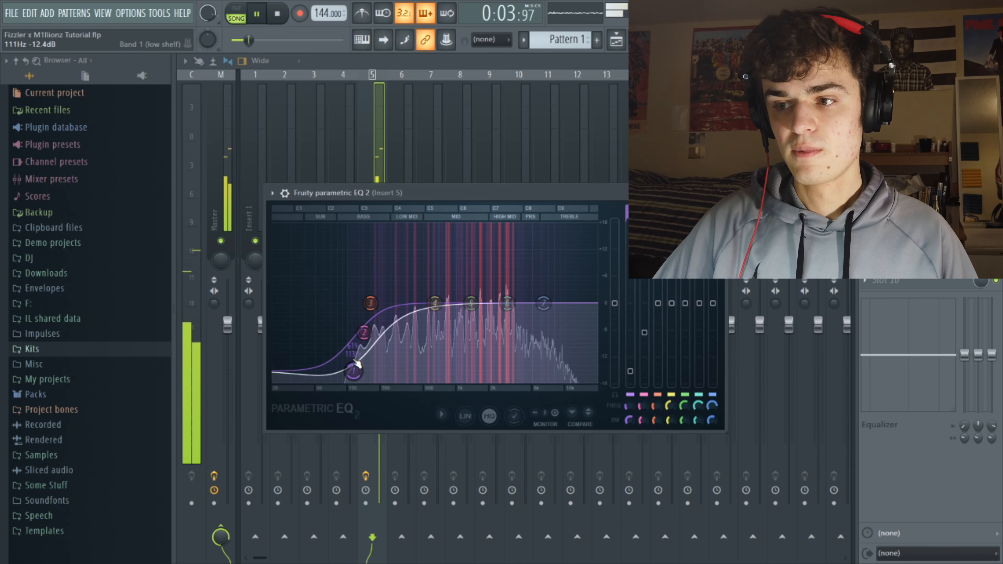
left_click_drag(357, 364, 370, 363)
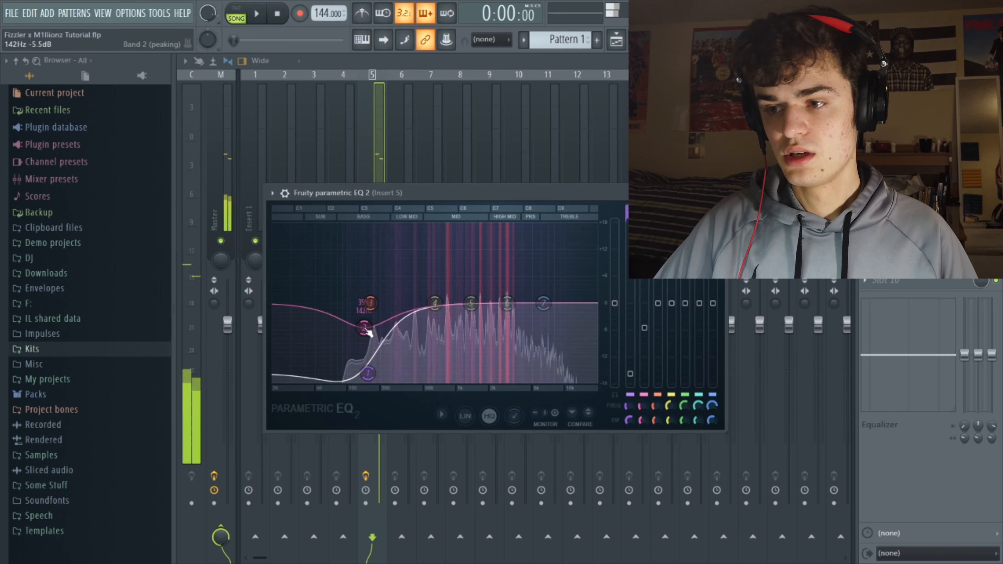
key("space")
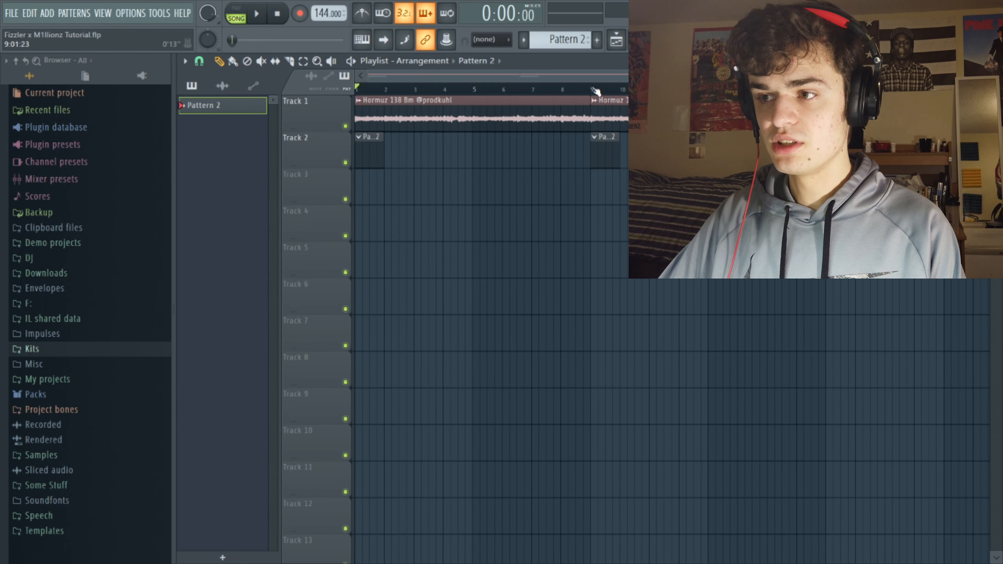
Step: Select bars 1 to 8 of the playlist for looping and open the channel rack
left_click_drag(591, 90, 356, 90)
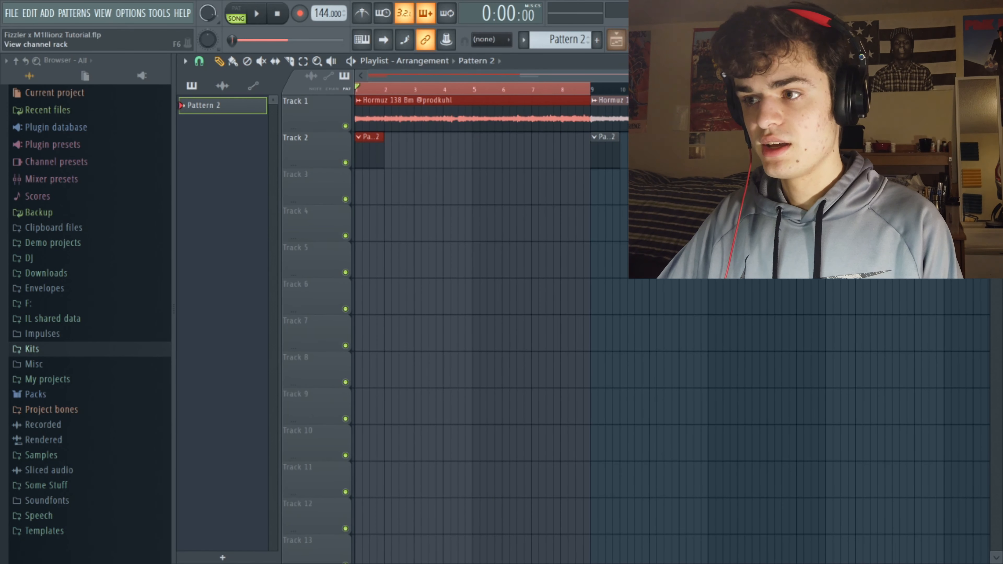
left_click(616, 39)
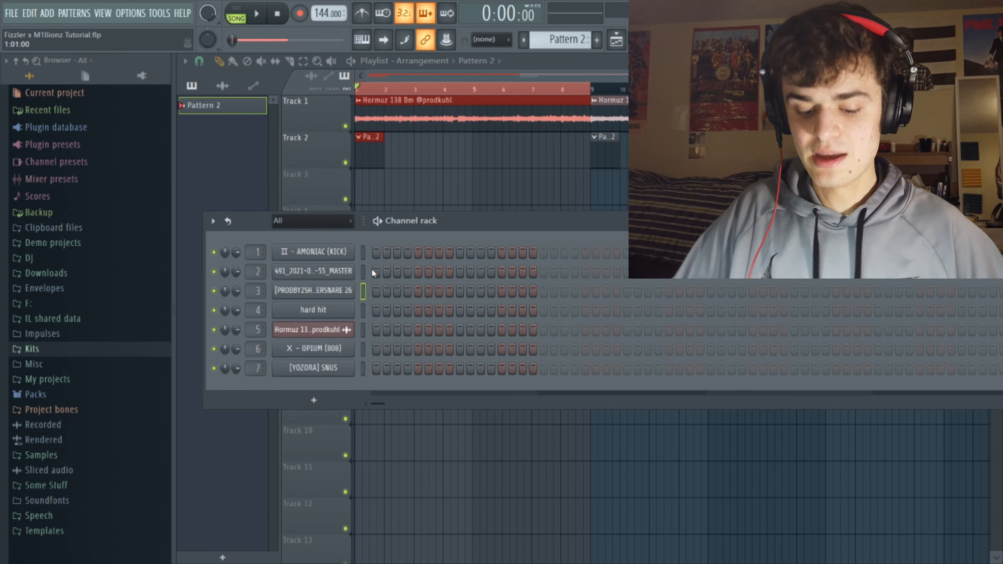
key("space")
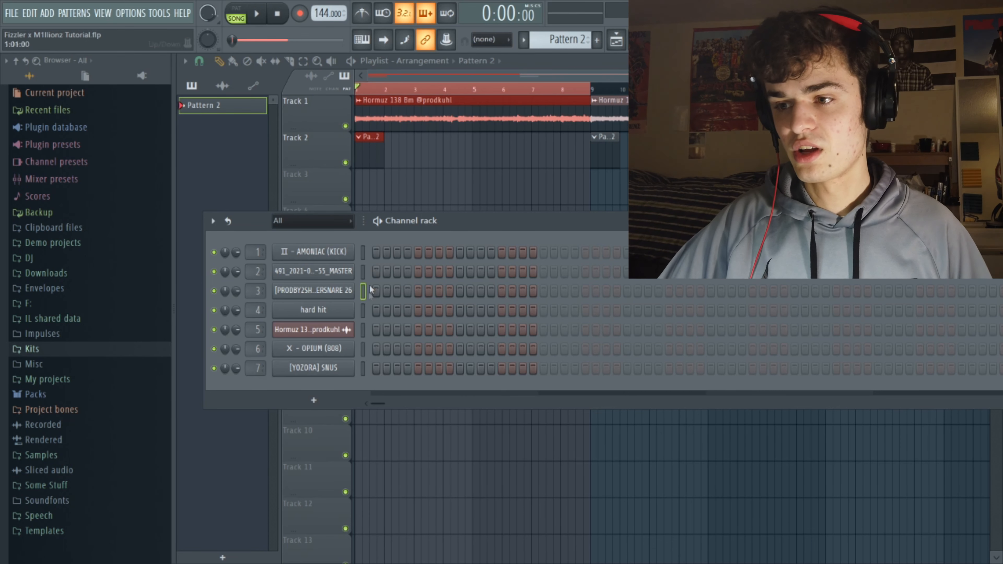
Step: Program the COUNTERSNARE 26 channel in Pattern 2 with hits on steps 1, 4, 7, 12, 15, 17, 20, 23, 25, 28 and 31
left_click(375, 290)
left_click(407, 291)
left_click(439, 291)
left_click(490, 291)
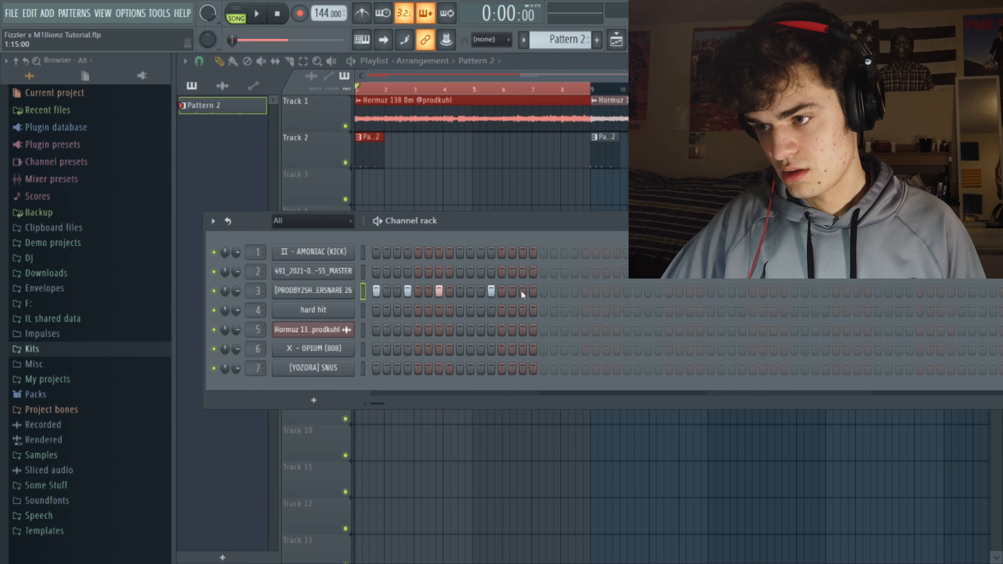
left_click(522, 290)
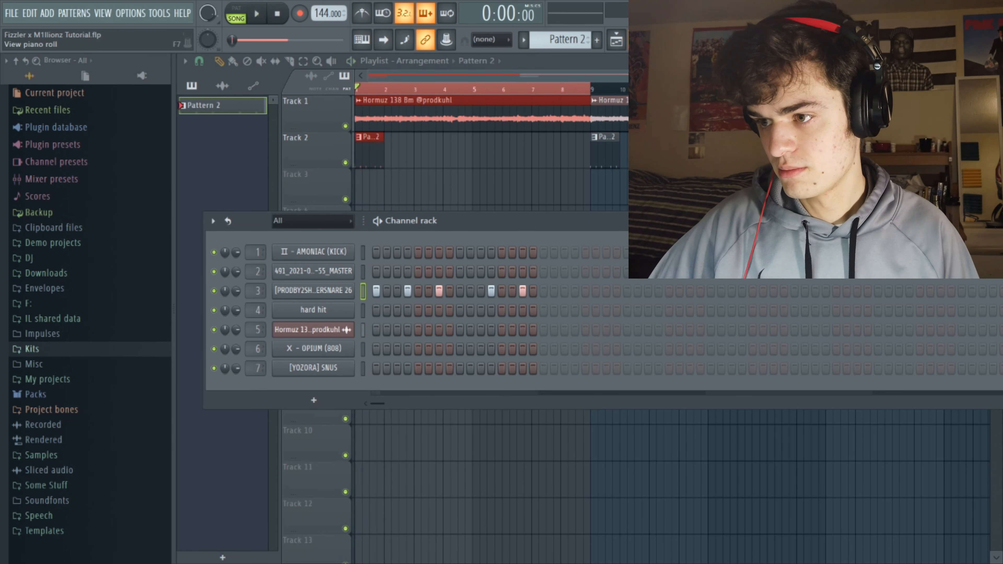
left_click(543, 290)
left_click(574, 291)
left_click(606, 291)
left_click(627, 290)
left_click(658, 291)
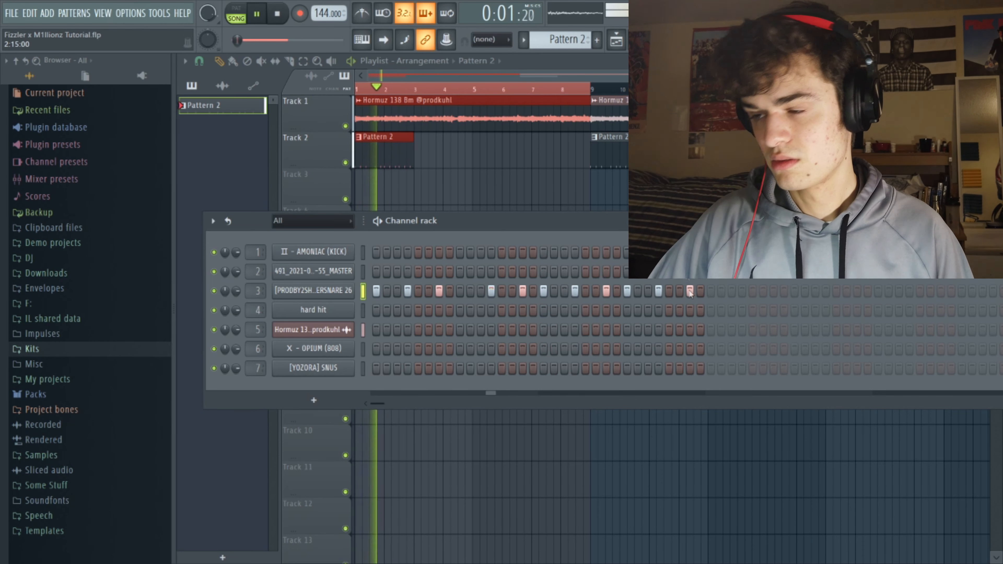
Step: Duplicate the four-bar counter snare pattern in the piano roll to fill eight bars and play it back
key("F7")
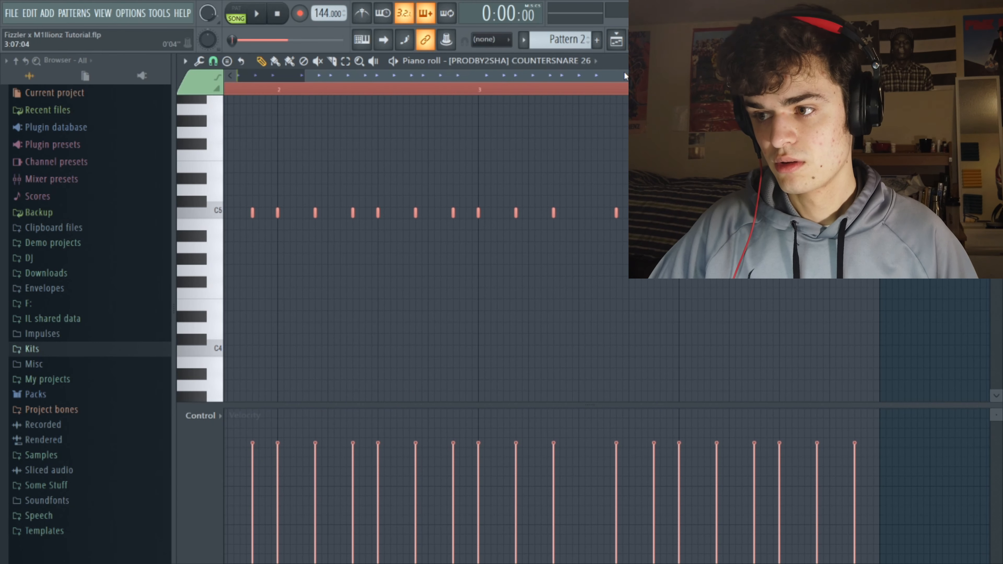
key("ctrl+b")
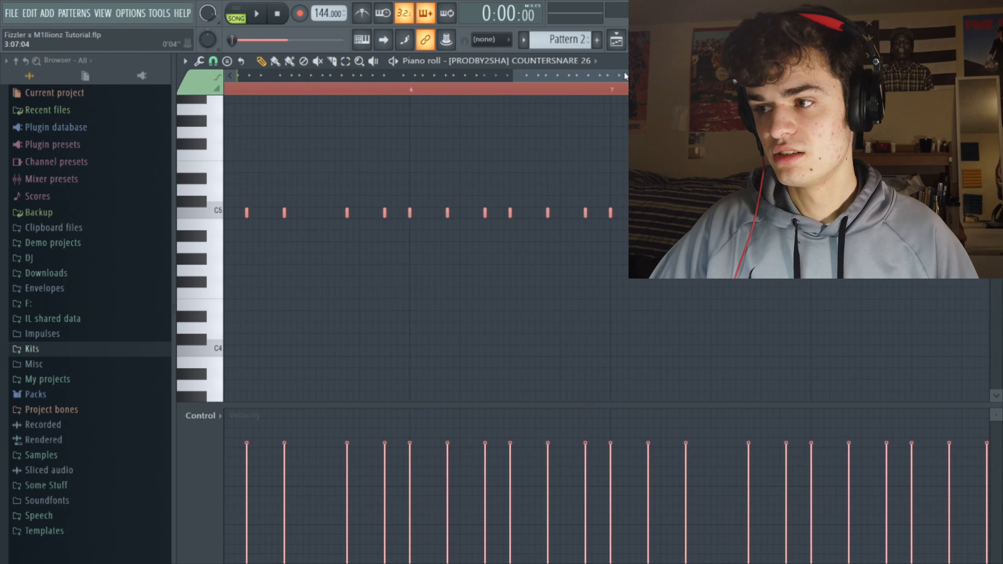
key("space")
Step: Deselect the notes and add an extra counter snare hit on C5 one step after the middle of bar 4
left_click_drag(625, 76, 438, 80)
key("ctrl+d")
left_click(411, 90)
left_click_drag(513, 222, 501, 212)
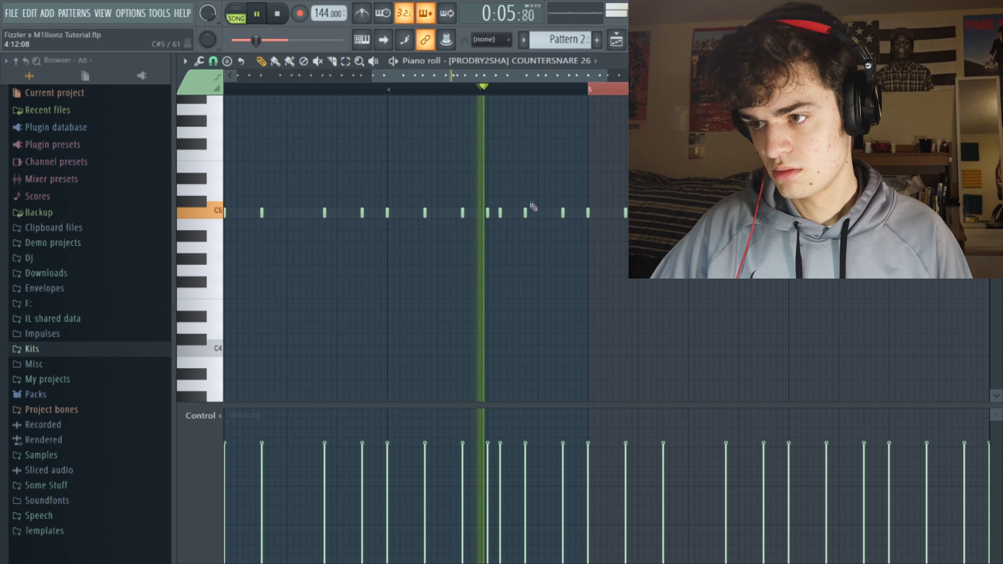
Step: Taper the velocities of the four-note counter snare roll in bar 8 downward and delete its second note
key("space")
key("space")
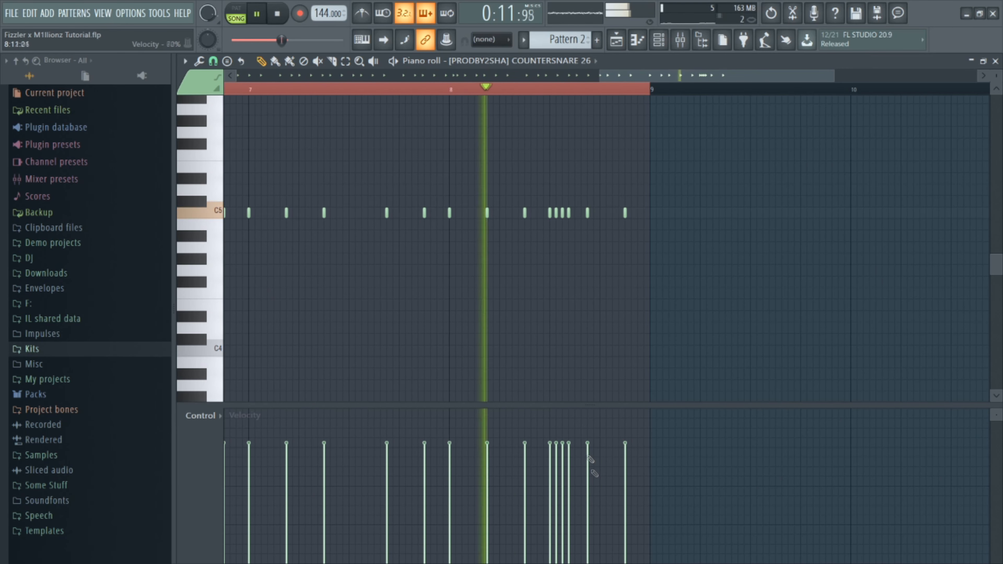
left_click_drag(564, 516, 544, 447)
left_click_drag(568, 538, 549, 430)
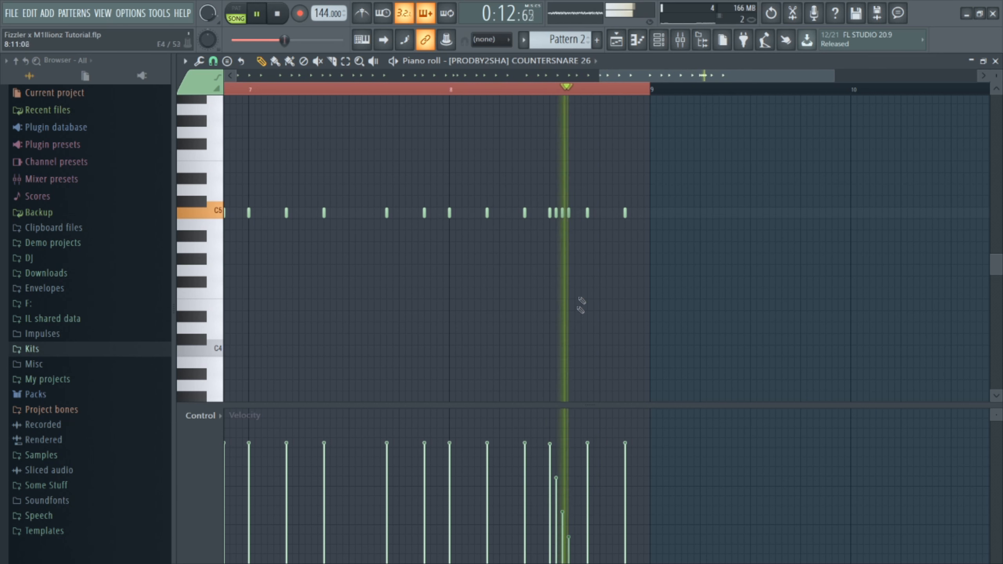
right_click(556, 216)
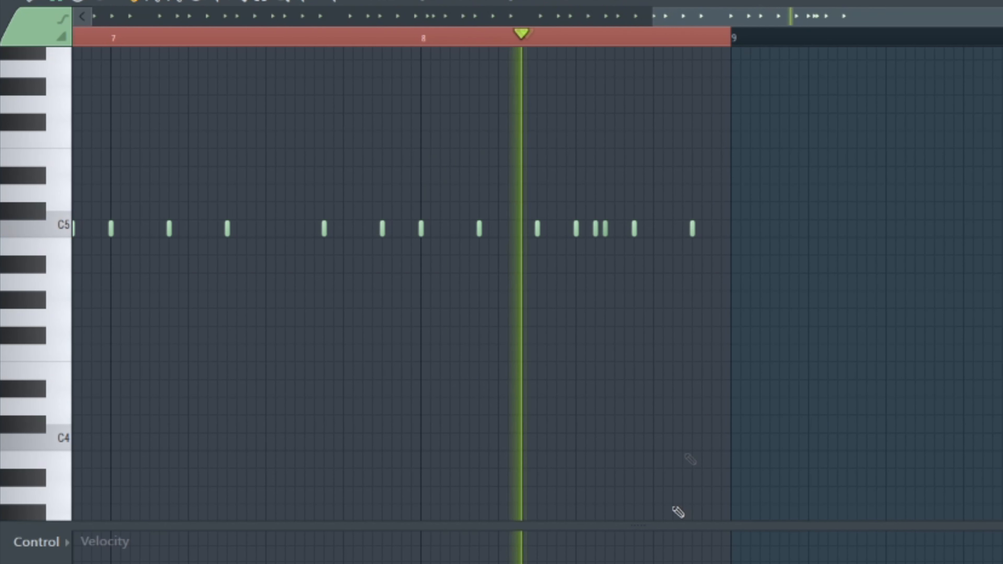
Step: Adjust the last counter snare hits in the second half of bar 8
left_click_drag(624, 234, 630, 239)
left_click_drag(699, 270, 707, 217)
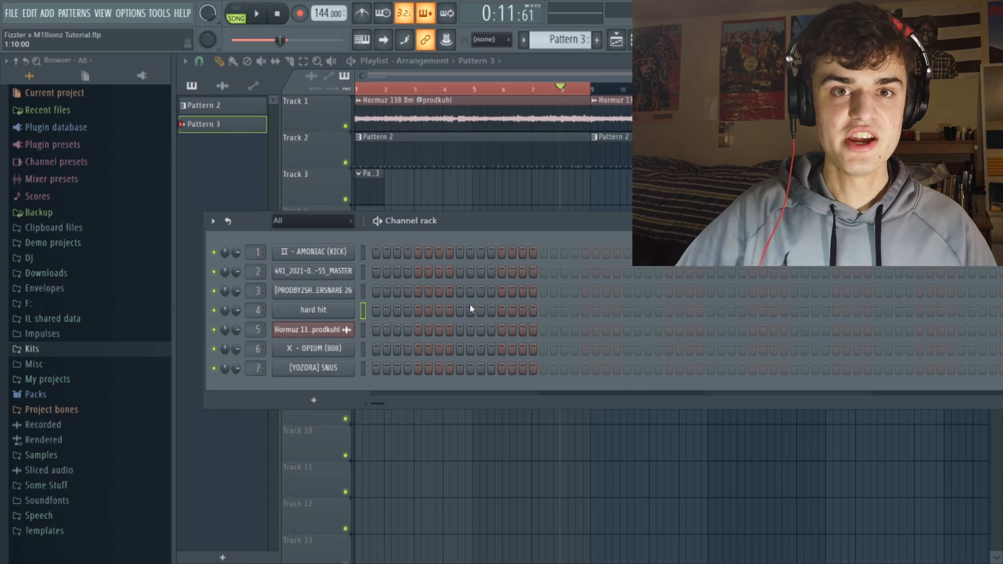
Step: Program the hard hit channel in Pattern 3 with hits on steps 9, 29, 41 and 61
key("space")
left_click(460, 309)
left_click(668, 312)
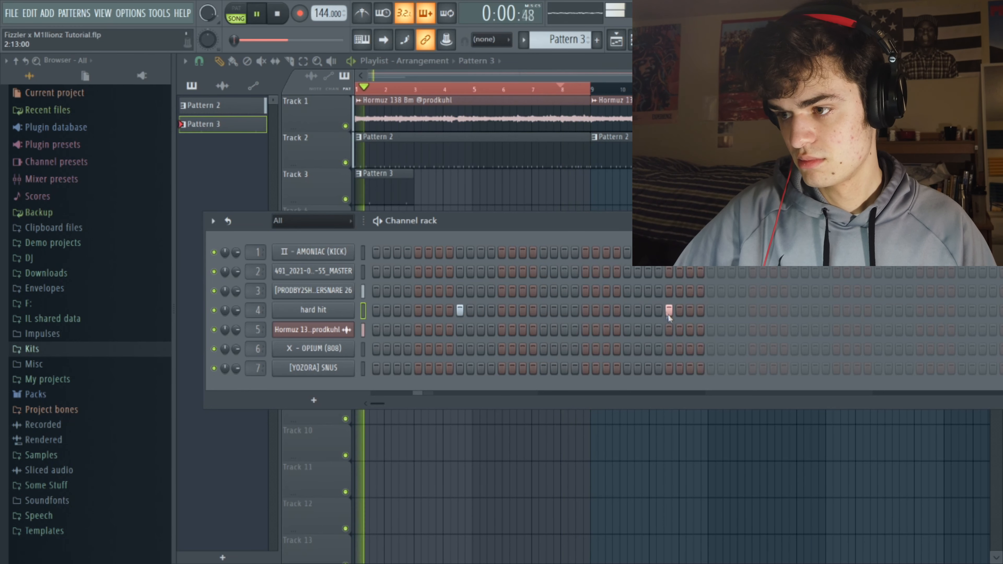
left_click_drag(636, 227, 435, 212)
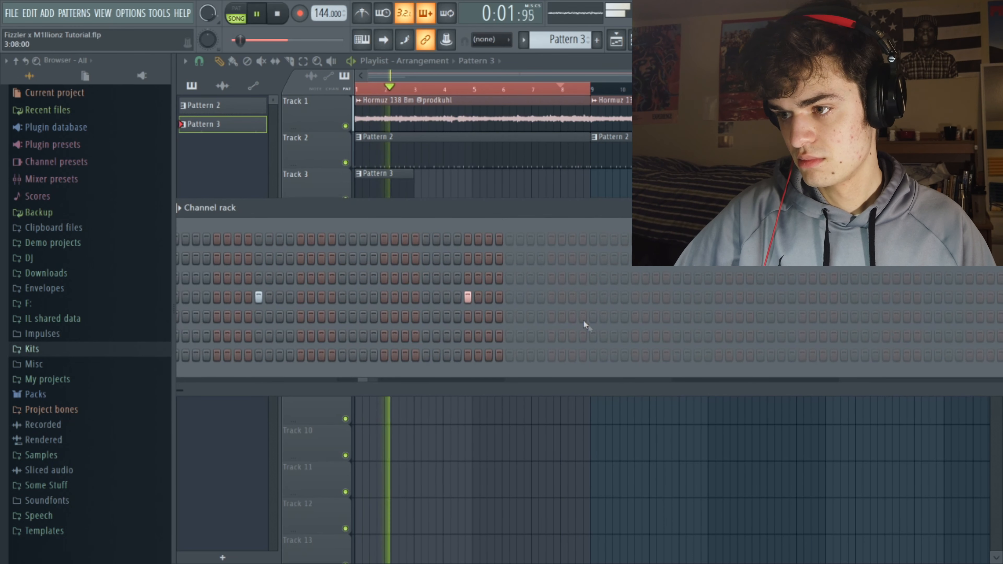
left_click(593, 298)
left_click(801, 298)
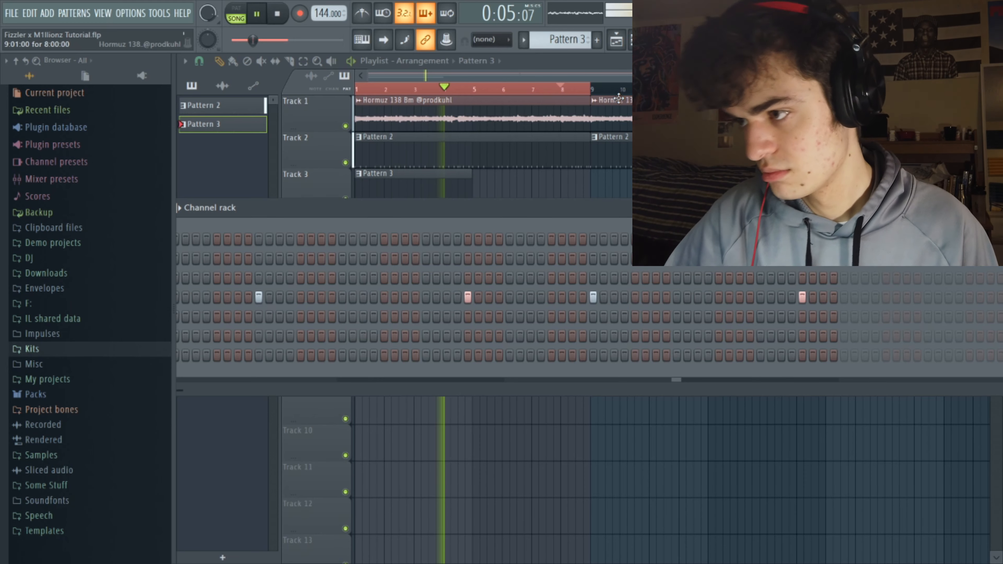
Step: Extend the hard hit pattern to eight bars and add a quieter C5 hit two steps before the last hit in bar 8
left_click(637, 39)
scroll(606, 249, "right", 3)
scroll(607, 249, "left", 5)
scroll(606, 249, "right", 1)
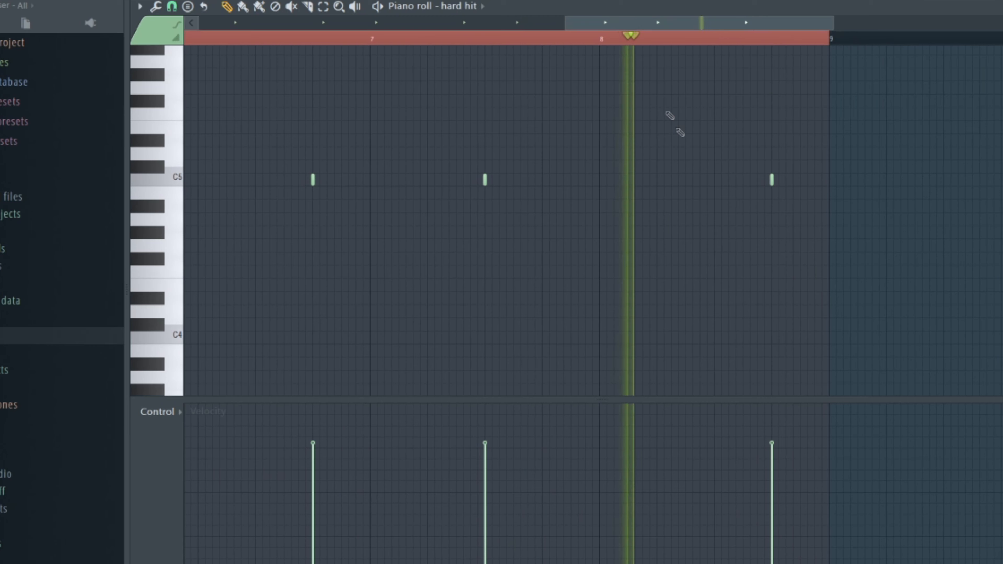
left_click(713, 212)
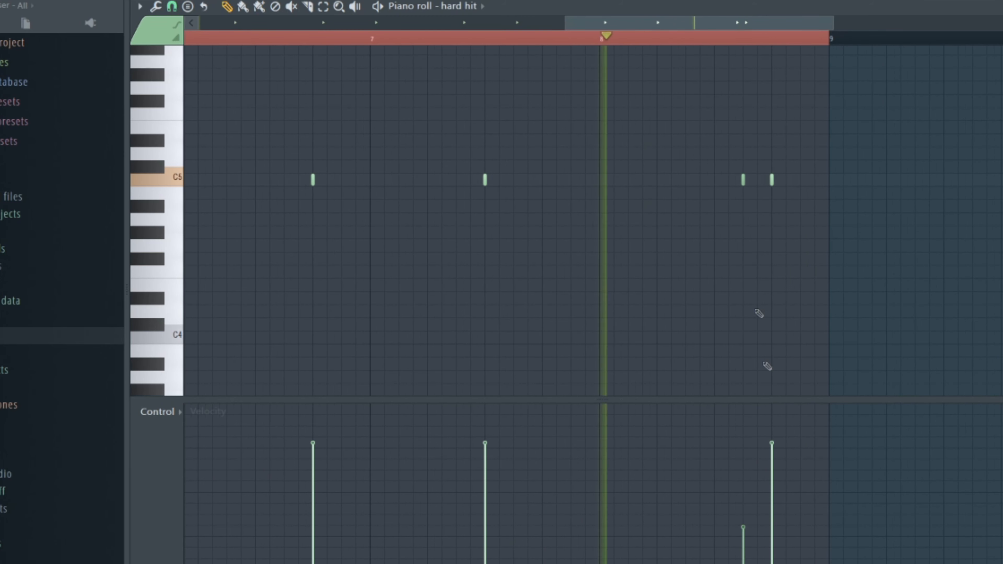
left_click_drag(745, 526, 746, 497)
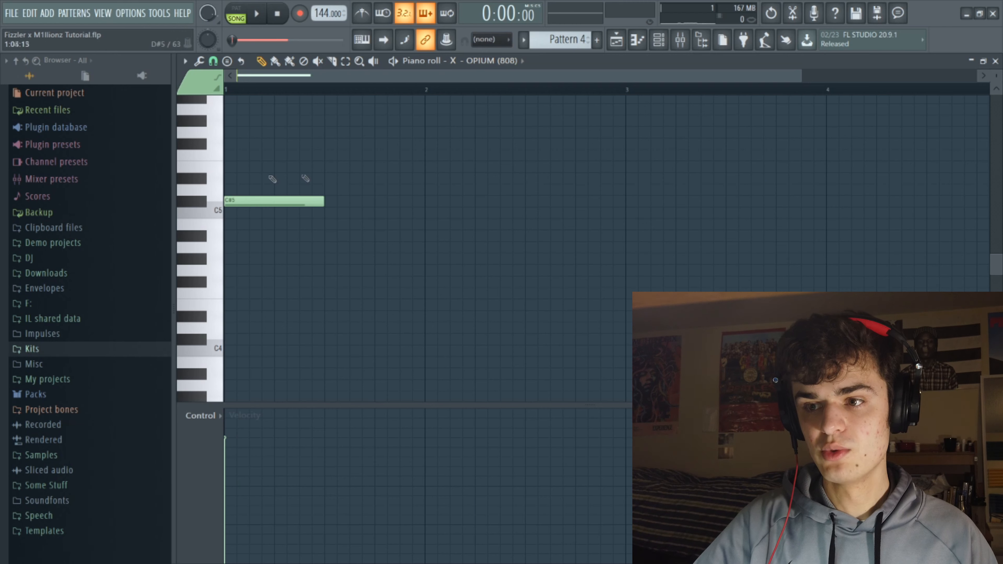
Step: Add an F#5 note halfway through bar 2 of the OPIUM 808 line and duplicate the two-bar phrase into bars 3 and 4
scroll(450, 216, "up", 2)
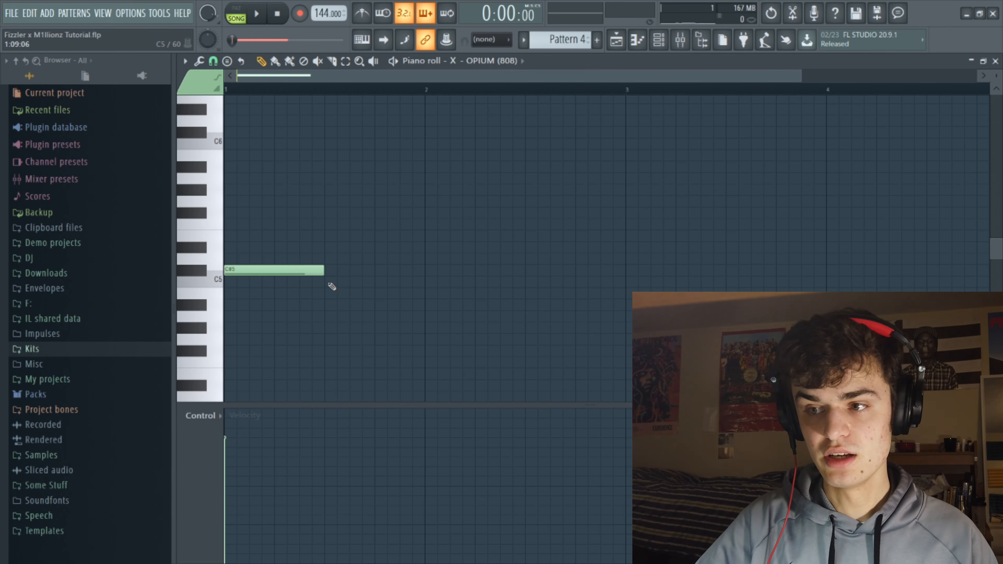
scroll(451, 273, "up", 1)
key("space")
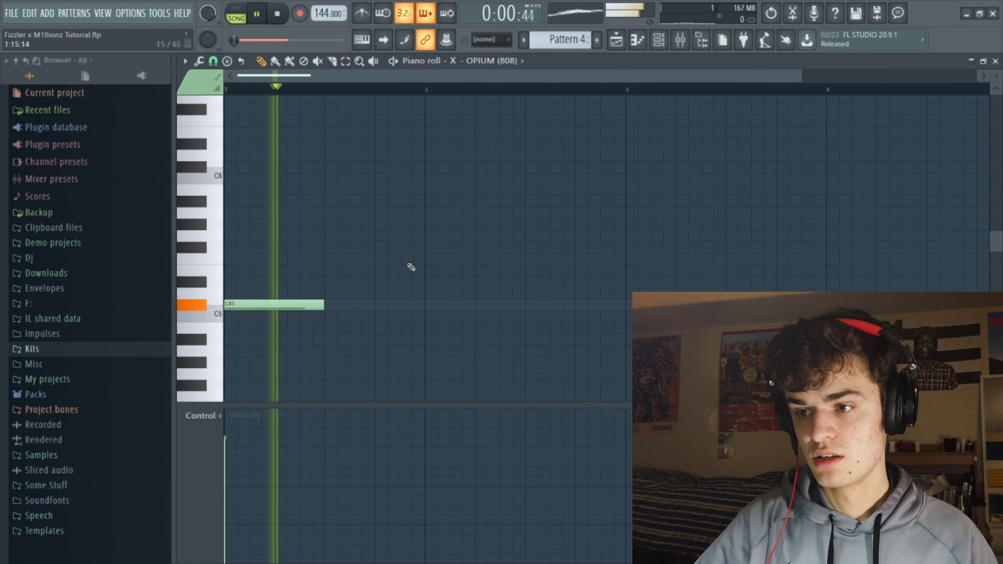
left_click(529, 246)
key("ctrl+a")
key("ctrl+b")
key("ctrl+d")
key("space")
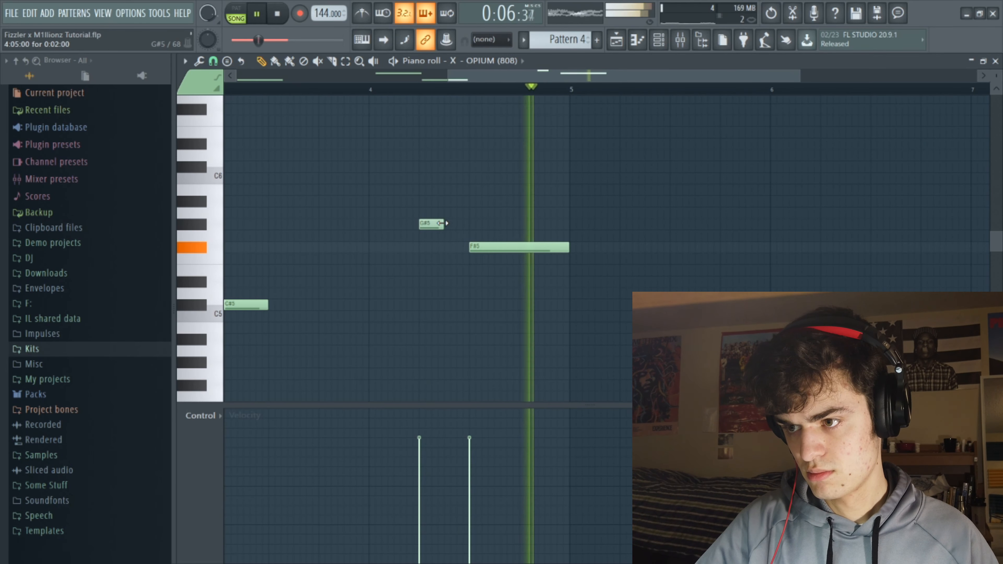
Step: Place back-to-back short G#5 notes before the F#5 in bar 4 and duplicate the four-bar 808 line through bar 8
left_click(445, 223)
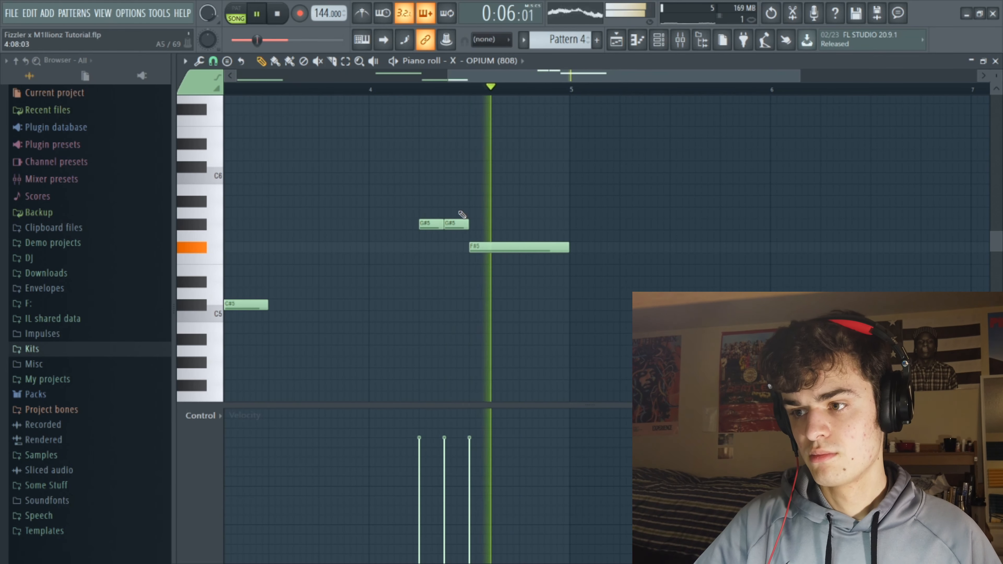
key("ctrl+a")
key("ctrl+b")
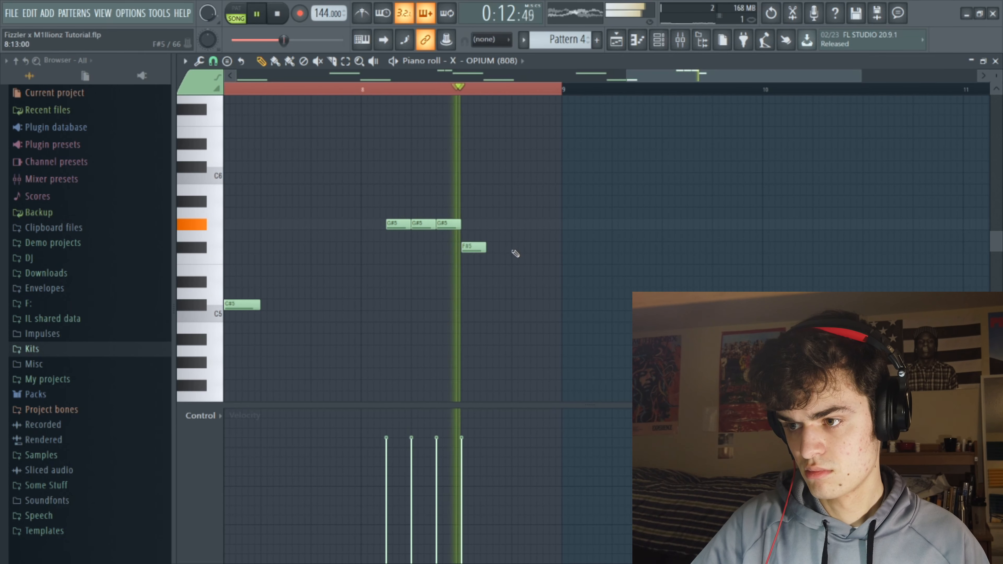
Step: Add two more F#5 notes after the first one in bar 8, extending the last to the end of the bar
key("space")
left_click(494, 247)
key("space")
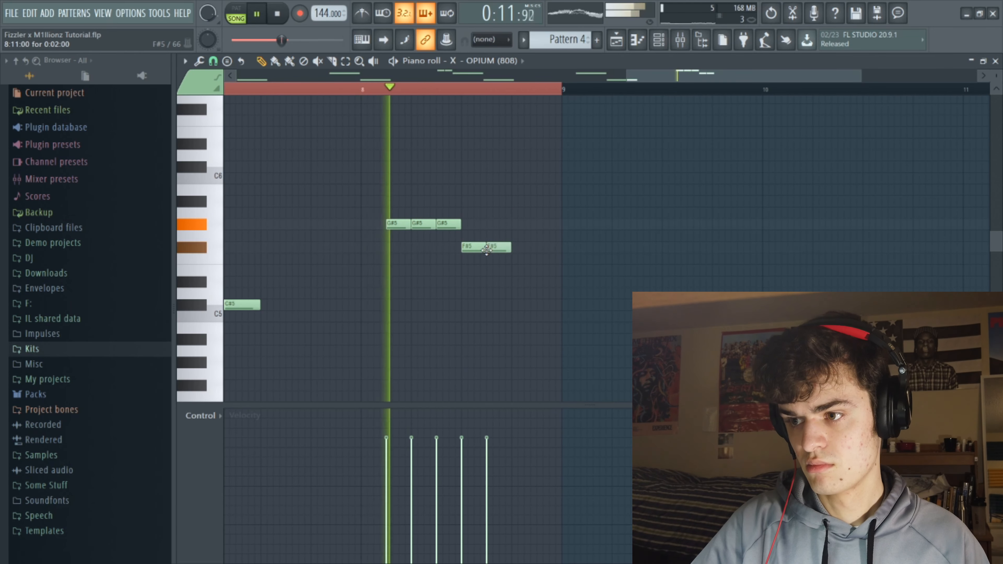
left_click(521, 247)
left_click_drag(534, 246, 560, 245)
key("space")
Step: Add a short G#6 slide note above the first G#5 of bar 4 in the 808 line and play it back
left_click_drag(640, 75, 427, 79)
scroll(489, 178, "up", 4)
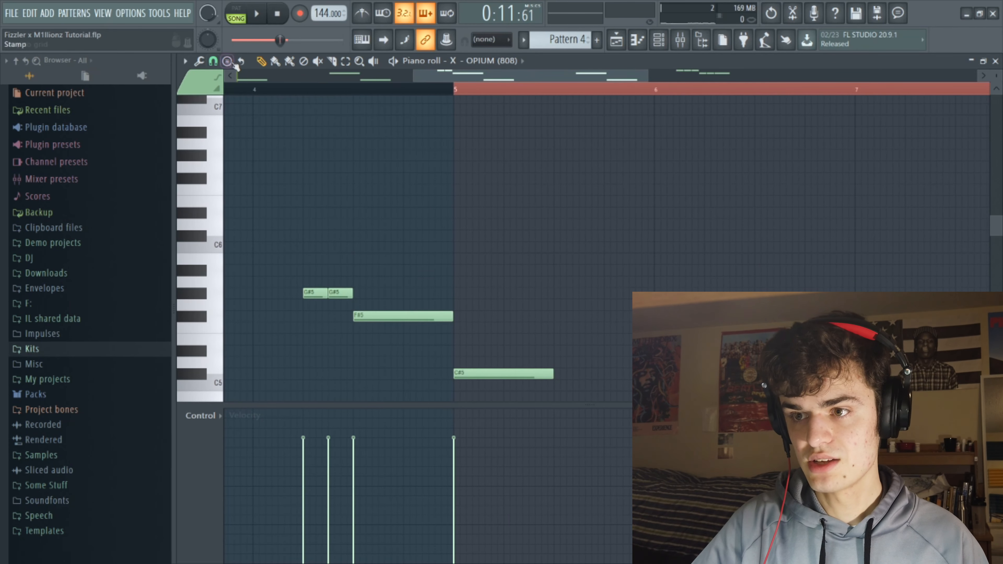
left_click(307, 155)
key("space")
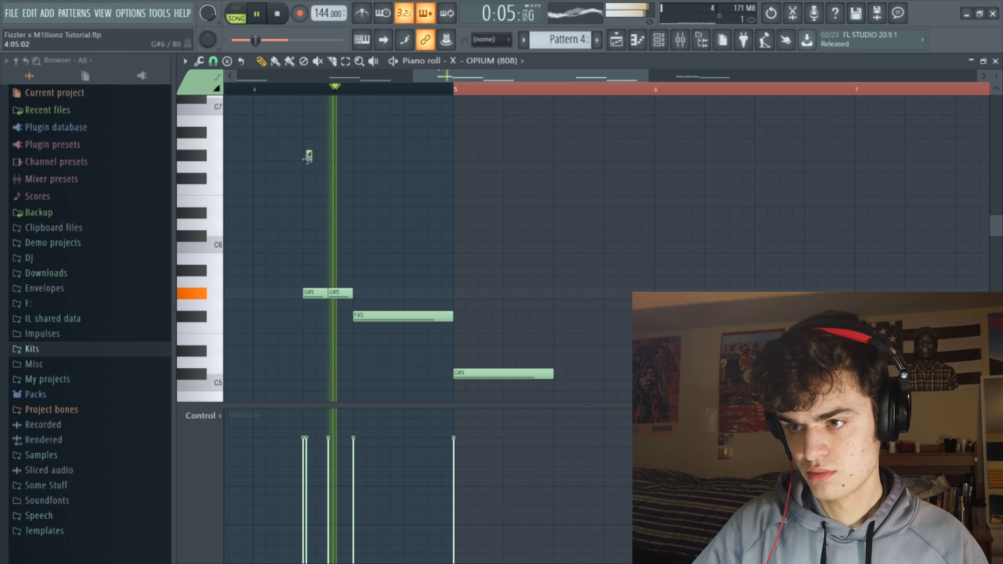
key("space")
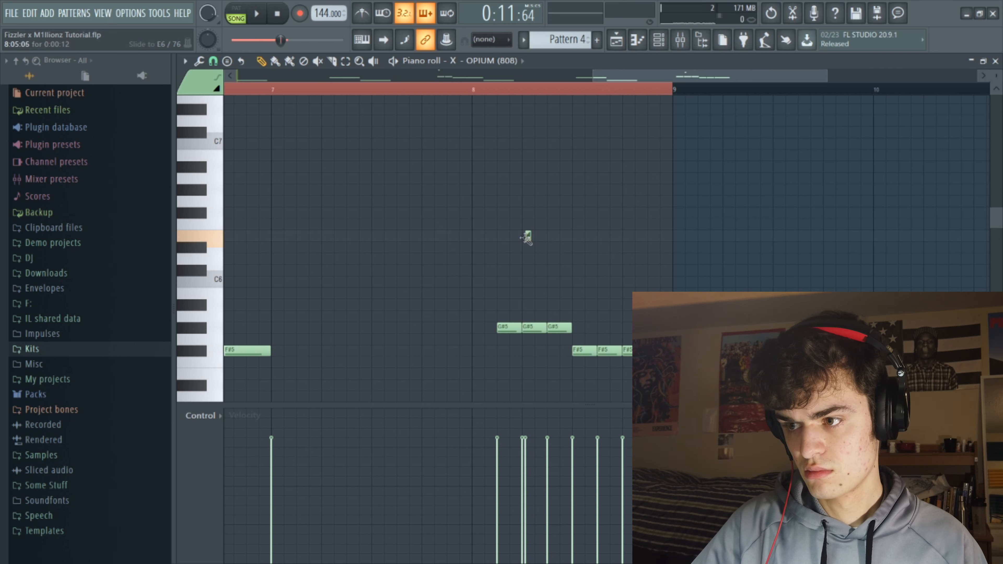
Step: Add slide notes in bar 8: E6 and D#6 over the last two G#5 notes, F#6 and C#6 over the first two F#5 notes
left_click_drag(553, 235, 553, 247)
key("space")
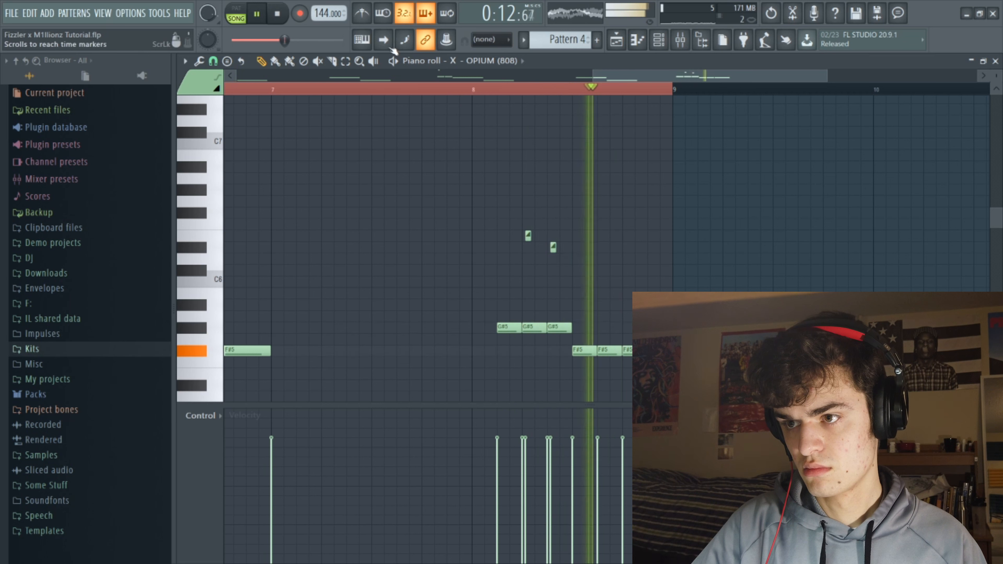
left_click_drag(595, 81, 686, 80)
key("space")
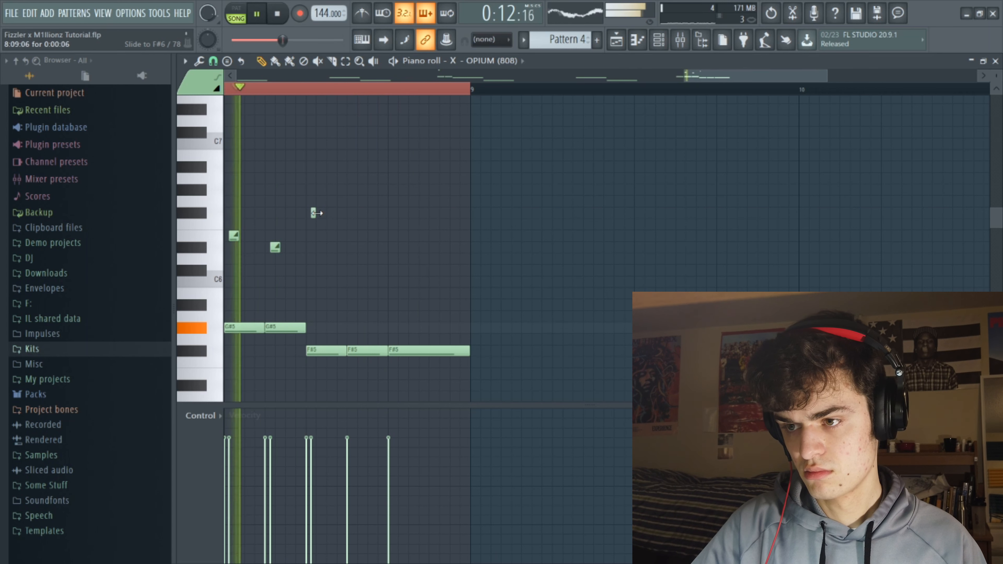
key("space")
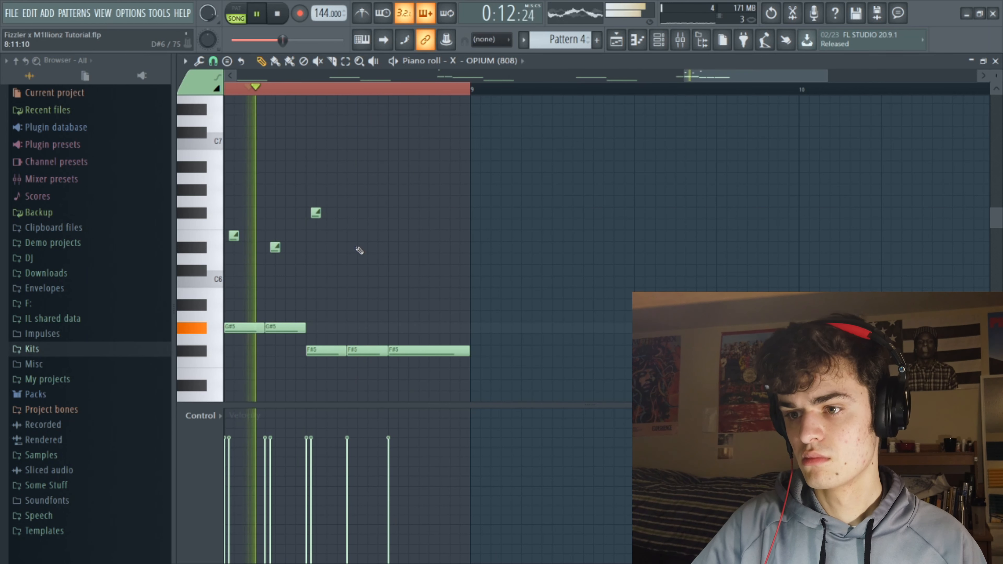
left_click(354, 269)
key("space")
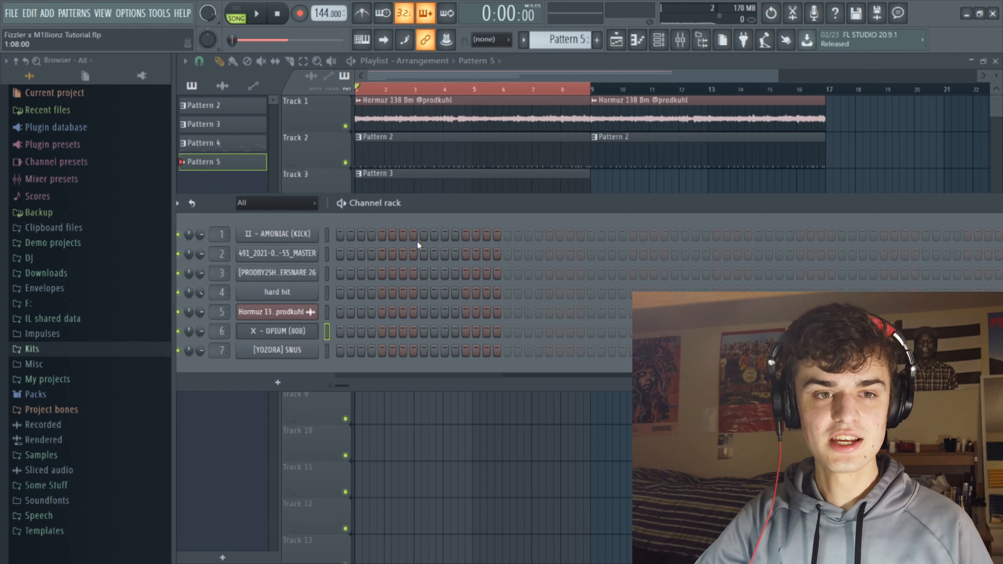
Step: Program the AMONIAC kick channel in Pattern 5 with hits on steps 1, 23, 25 and 33
key("space")
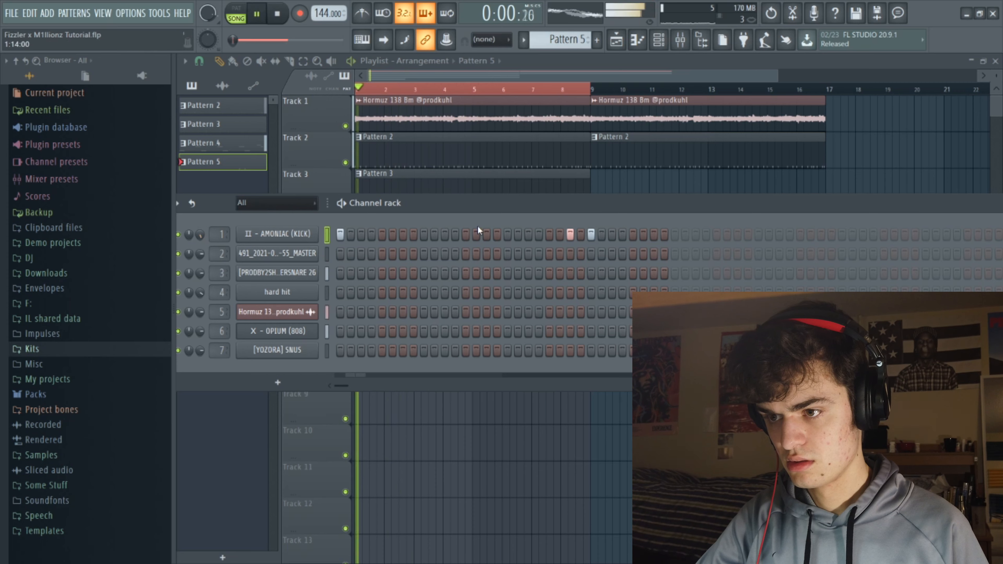
left_click_drag(488, 210, 442, 234)
left_click(613, 261)
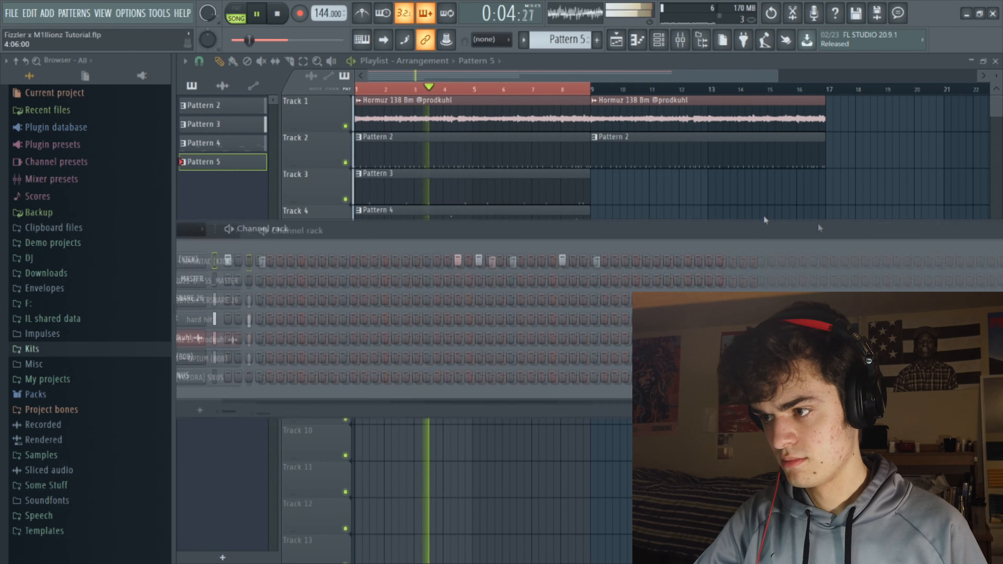
Step: Continue the kick through bar 8, including hits on steps 7 and 9 of bar 6 and steps 3, 7 and 9 of bar 8
left_click_drag(817, 225, 685, 210)
left_click(690, 245)
left_click(732, 246)
left_click(815, 245)
left_click_drag(824, 218, 740, 212)
left_click(648, 239)
left_click(669, 239)
left_click_drag(787, 212, 425, 218)
left_click(580, 243)
key("space")
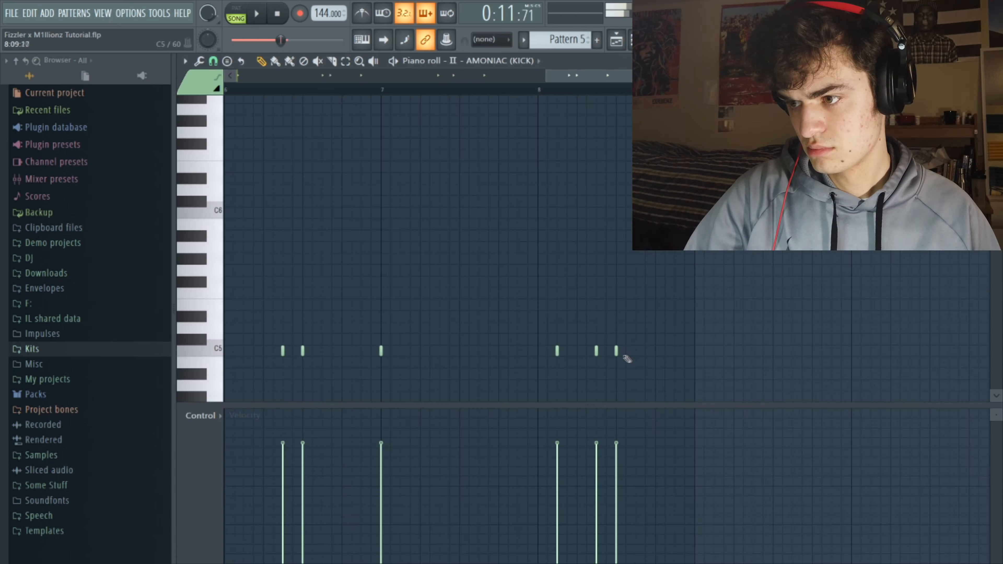
Step: Add a C5 kick on step 11 of bar 8 in the piano roll and select all the kick notes
left_click(635, 351)
key("space")
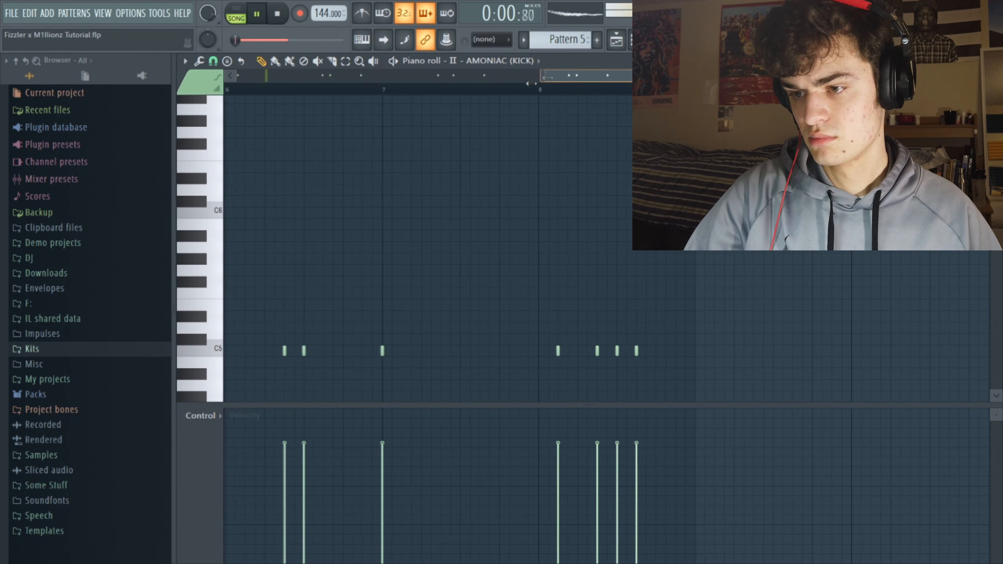
left_click_drag(531, 83, 235, 81)
key("ctrl+a")
scroll(416, 300, "down", 6)
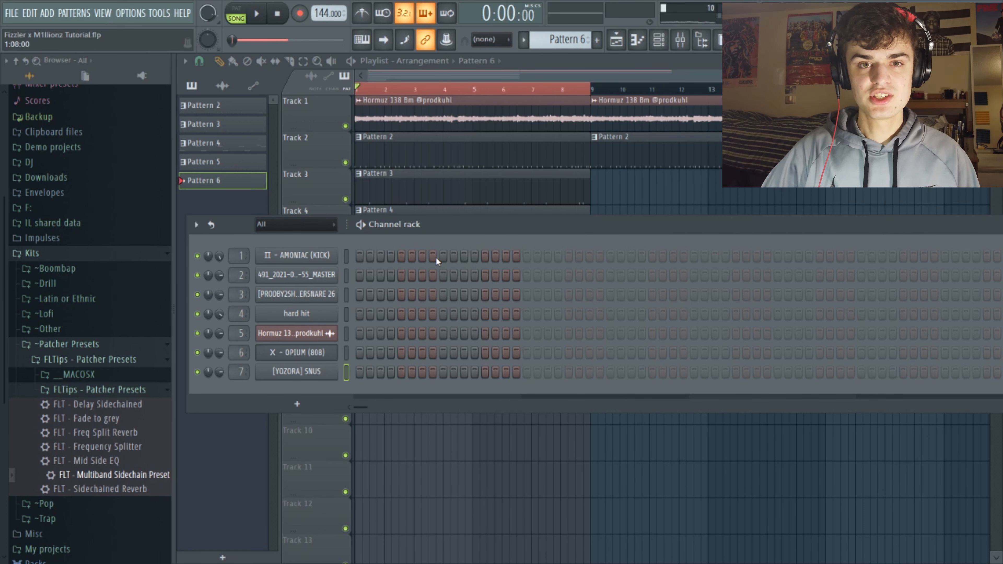
Step: Add a step 6 hit on the 491 MASTER channel in Pattern 6 and shape its sample with Auto stretching, raised pitch, short length and fade-out
key("space")
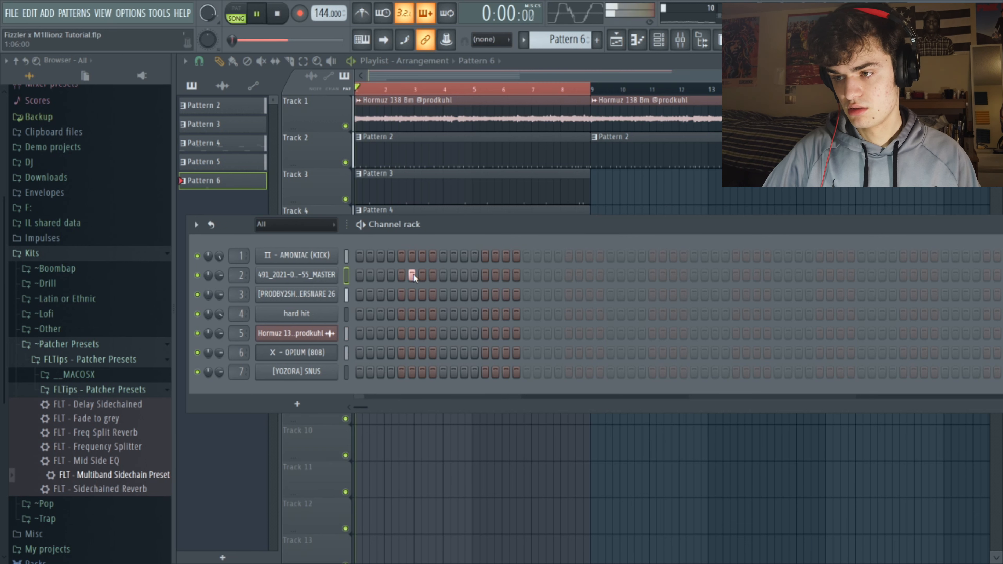
left_click(315, 278)
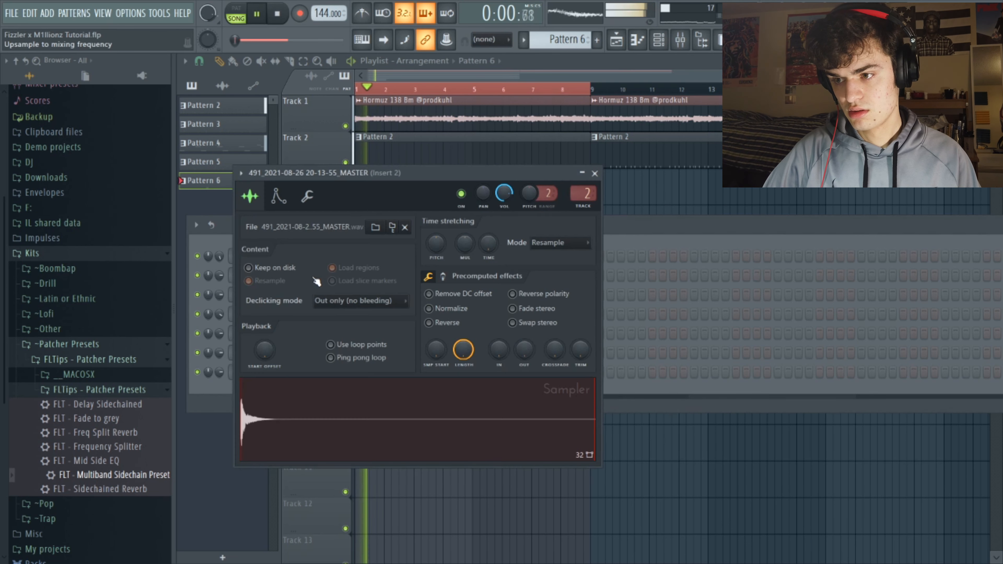
left_click_drag(465, 346, 465, 419)
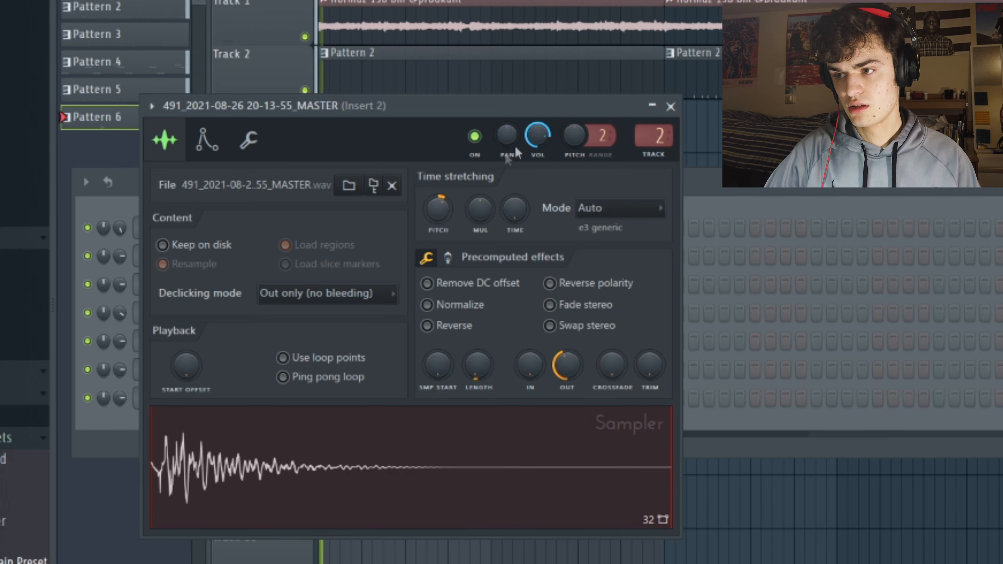
left_click_drag(532, 120, 546, 87)
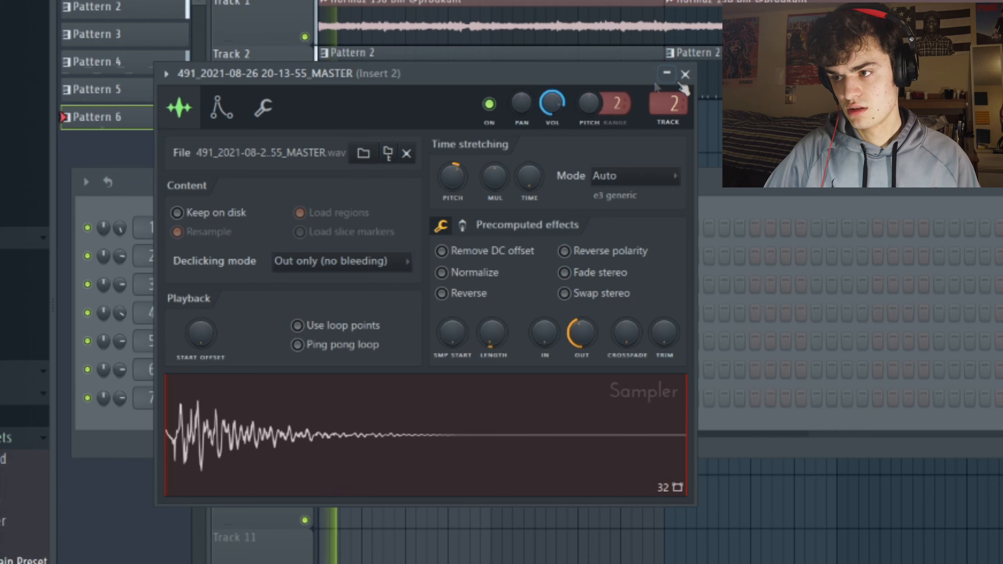
left_click(684, 75)
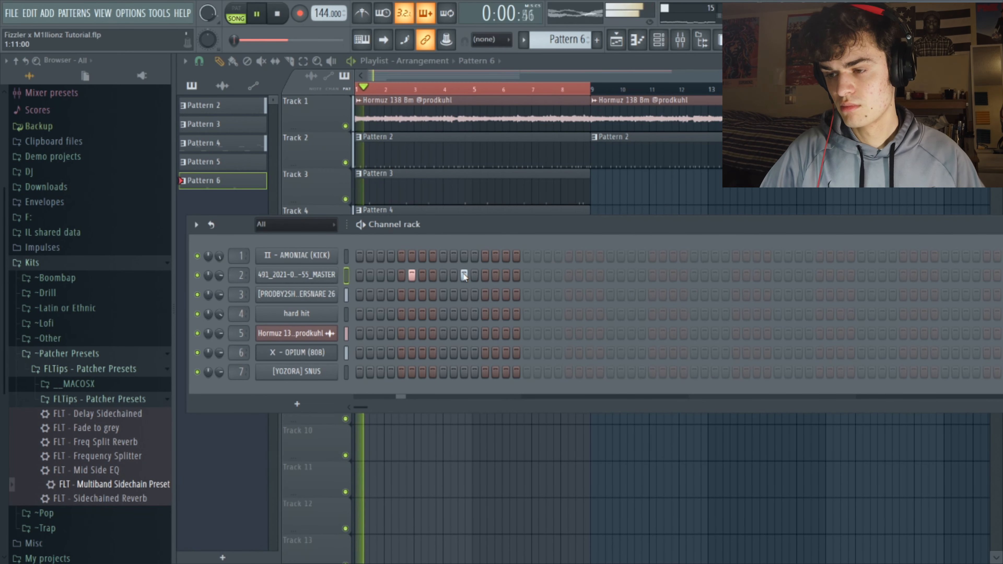
Step: Add a hit on step 27 of the 491 MASTER channel and repeat the two-bar pattern in bars 3 and 4
left_click(631, 274)
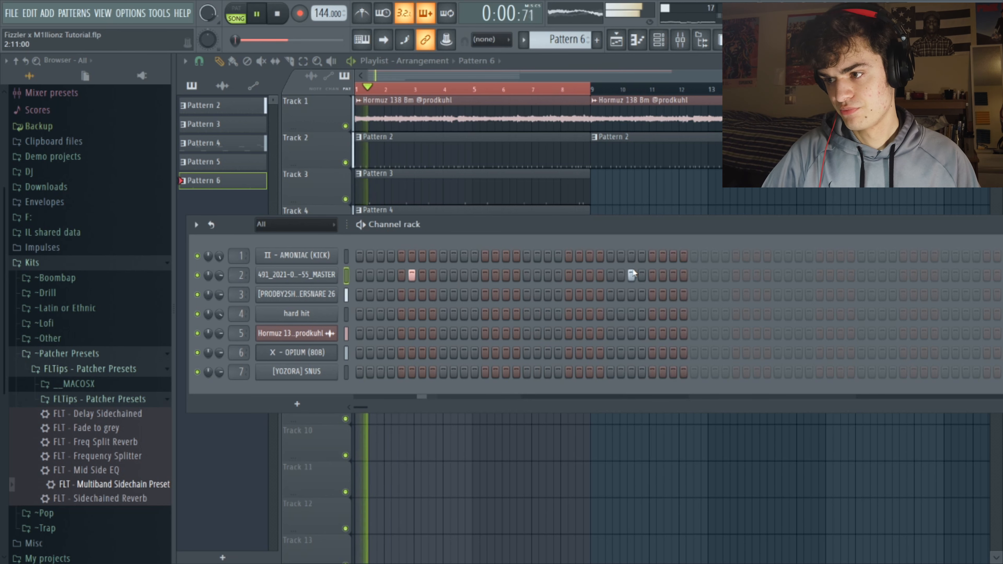
left_click(642, 45)
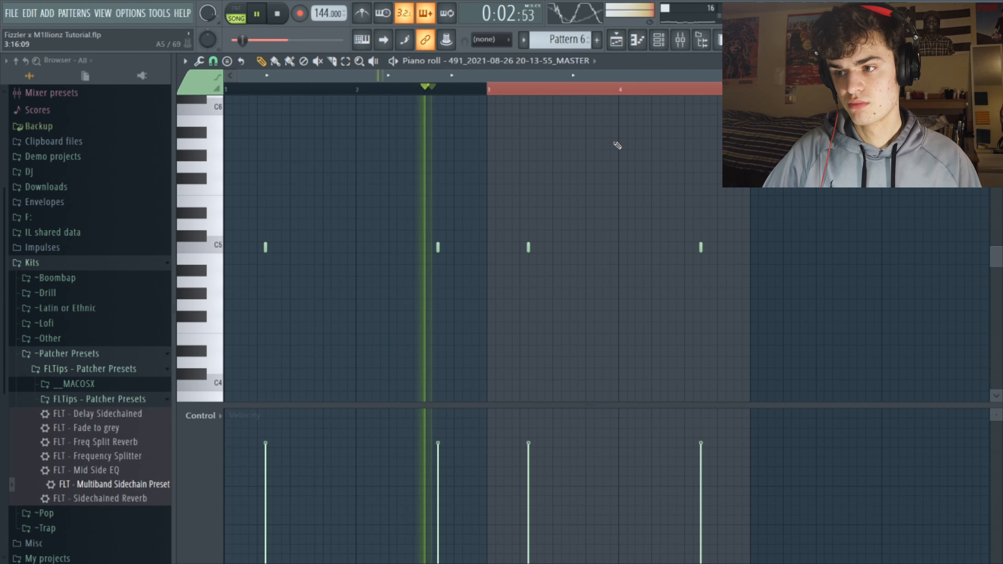
Step: Add a hit on step 7 of bar 4, lower its pitch to G3 and play the result
left_click_drag(238, 73, 455, 75)
left_click_drag(443, 250, 450, 253)
key("space")
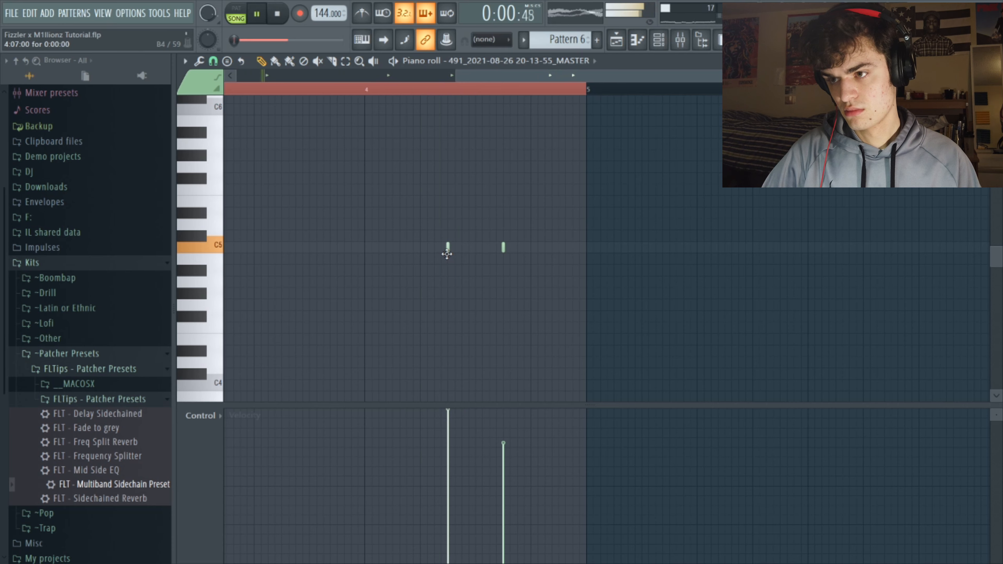
left_click(365, 85)
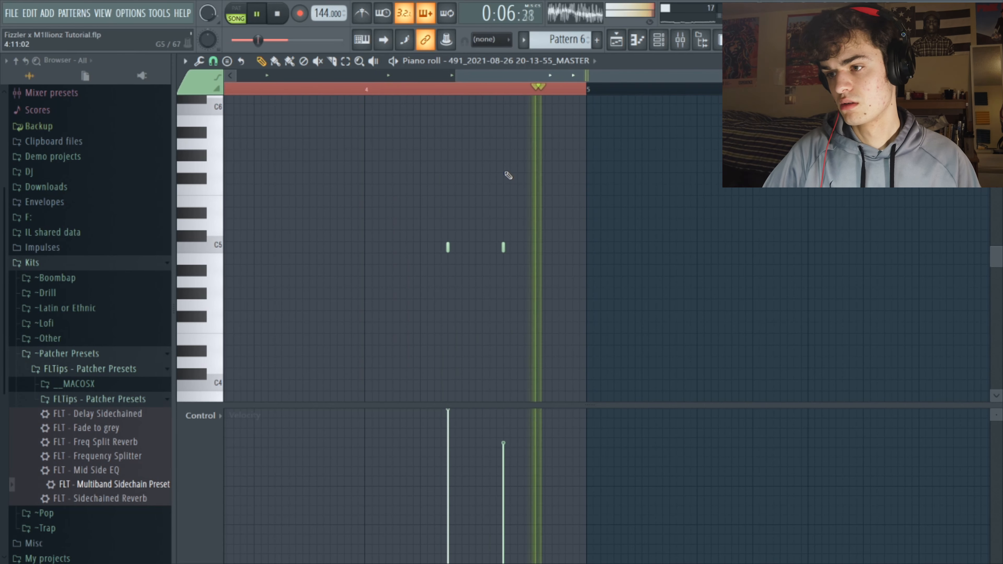
mouse_move(447, 248)
left_mouse_down()
mouse_move(461, 250)
mouse_move(452, 431)
mouse_move(465, 443)
mouse_move(451, 369)
left_mouse_up()
key("space")
key("space")
key("space")
Step: Replace the note on step 8 of bar 4 with a new C5 hit and play the pattern
right_click(462, 175)
key("space")
key("space")
left_click(459, 186)
left_click_drag(460, 186, 463, 173)
key("space")
key("space")
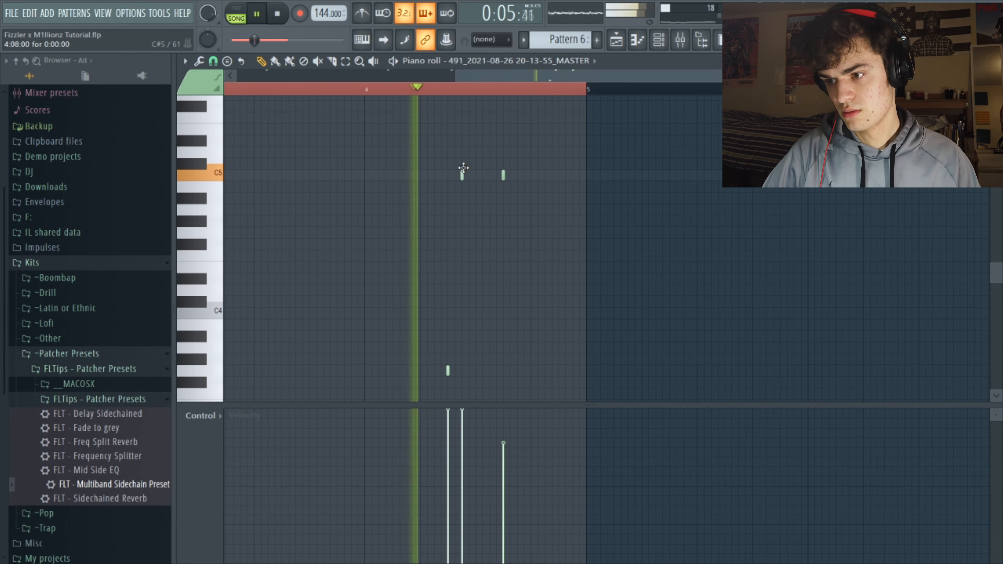
Step: Lower the velocity of the C5 hit on step 8 of bar 4 to about 79%, keep the G3 hit at full velocity and play
left_click(463, 440)
key("space")
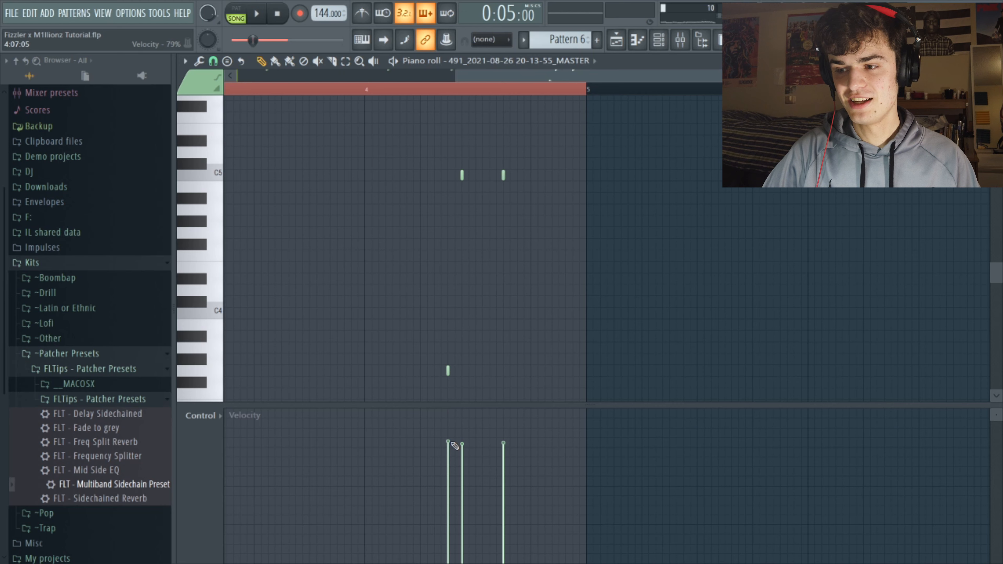
key("space")
left_click_drag(448, 435, 449, 372)
key("space")
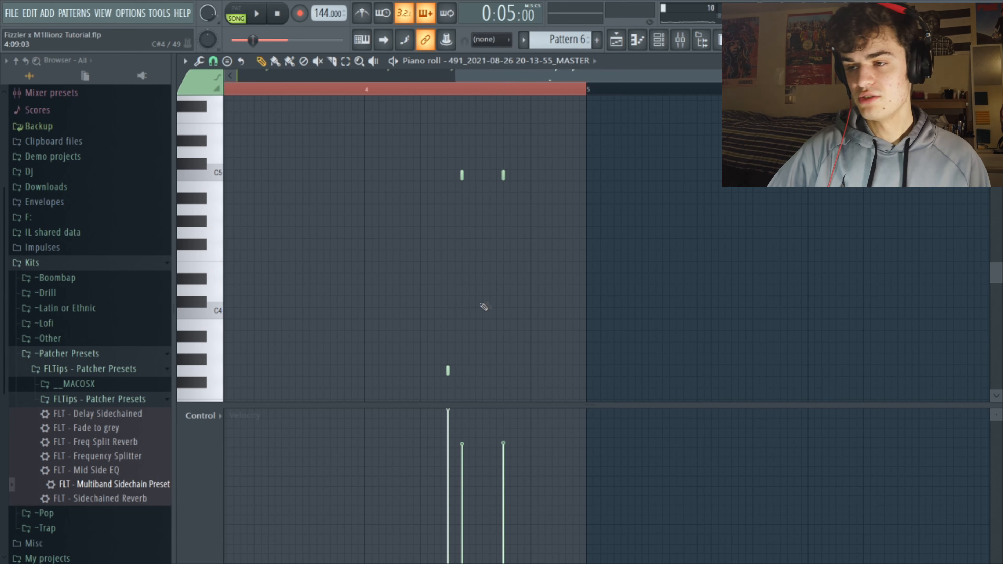
key("space")
Step: Duplicate the whole four-bar 491 MASTER pattern into bars 5 to 8
left_click_drag(618, 74, 658, 77)
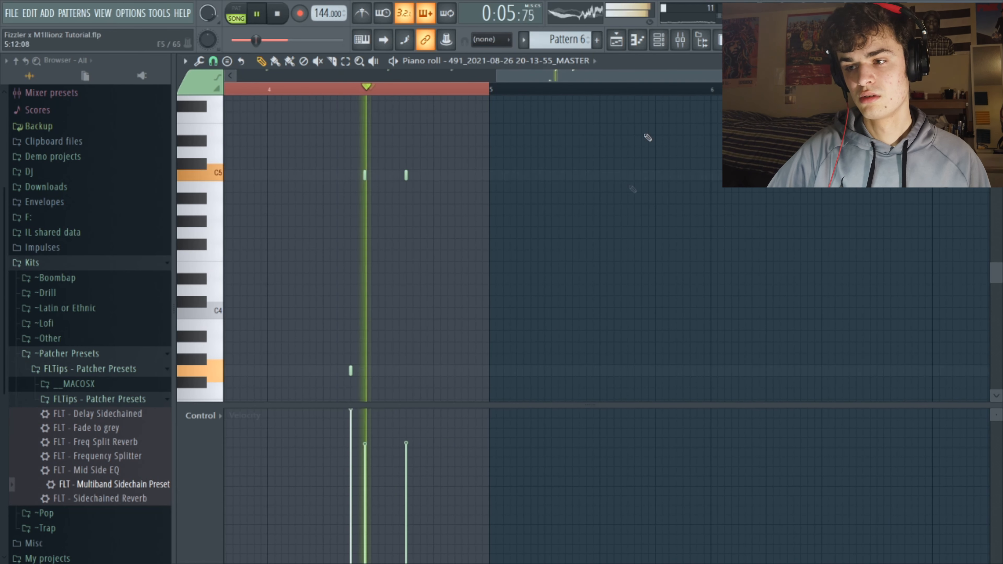
key("ctrl+a")
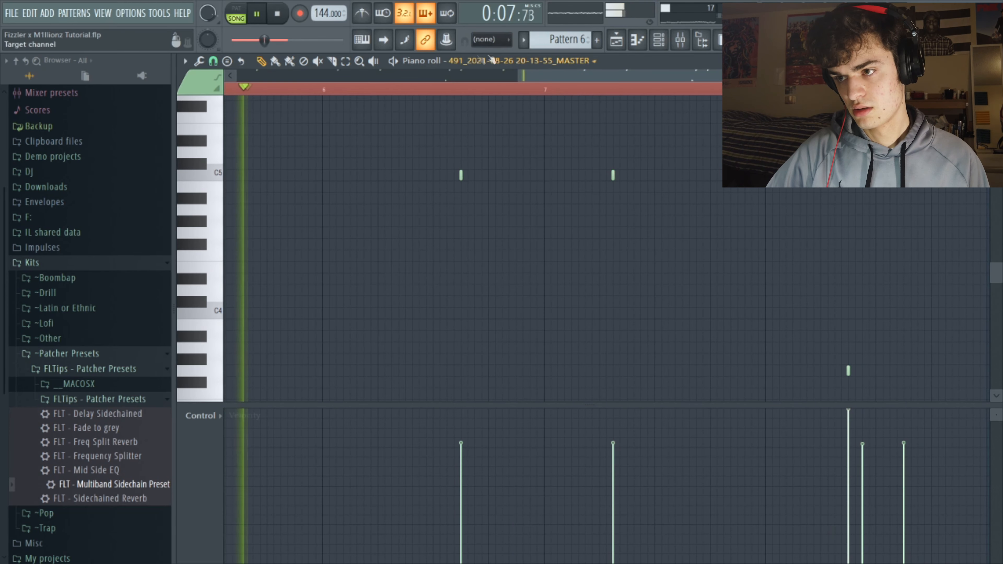
scroll(448, 104, "up", 2)
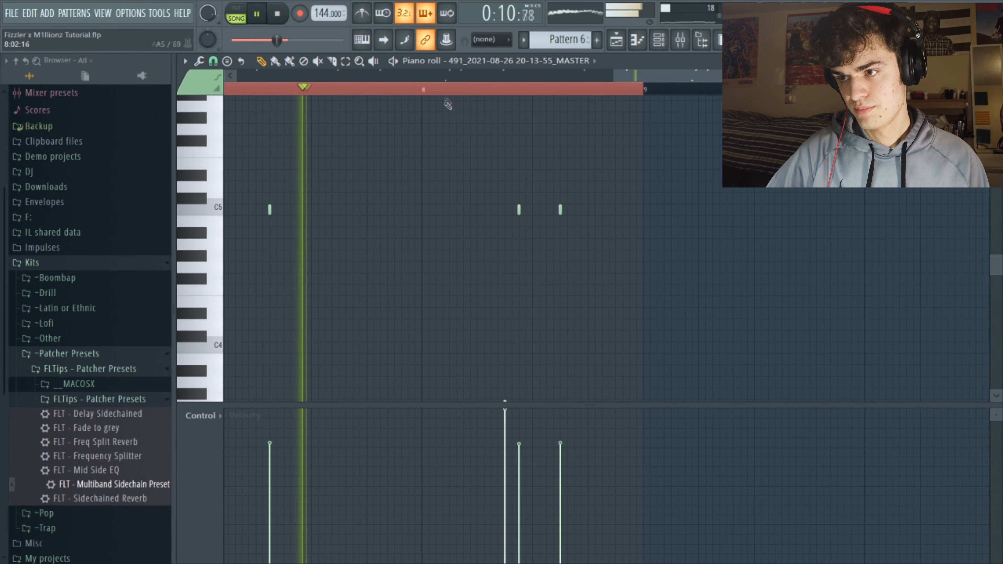
Step: Try an extra C5 hit halfway between steps 14 and 15 of bar 8, remove it and play the passage
left_click(608, 210)
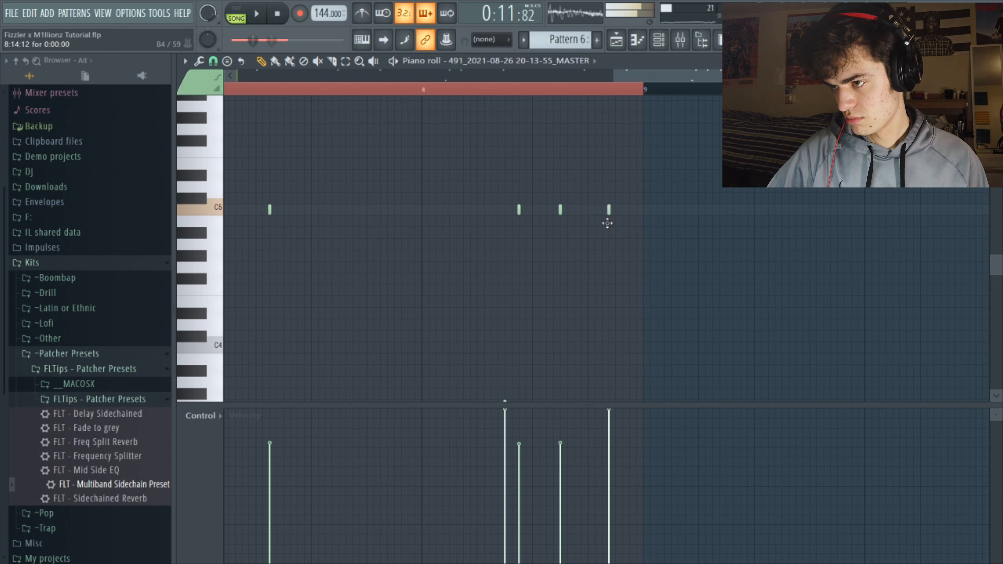
right_click(609, 210)
key("space")
key("space")
Step: Try C5 hits on steps 14 and 16 of bar 8, then play with only the step 16 hit
left_click(602, 210)
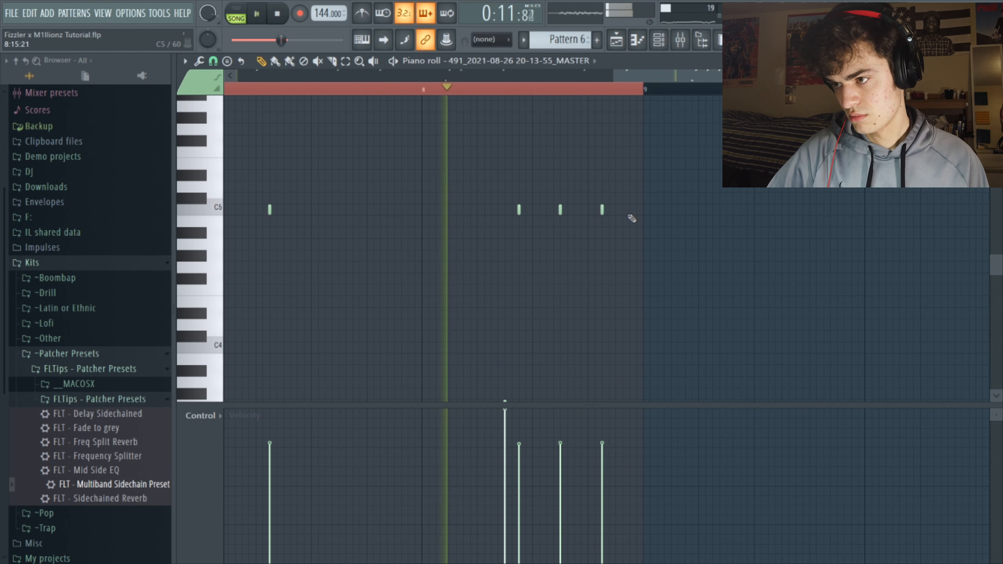
left_click(630, 209)
key("space")
right_click(601, 209)
key("space")
key("space")
Step: Try the closing bar 8 hit on step 15 instead of step 16, shift it to step 14 and play each placement
left_click(614, 209)
right_click(630, 210)
key("space")
key("space")
left_click_drag(616, 206, 602, 206)
key("space")
key("space")
Step: Try the closing bar 8 hit on step 16 in place of step 14 and play it
left_click(631, 209)
key("space")
right_click(603, 210)
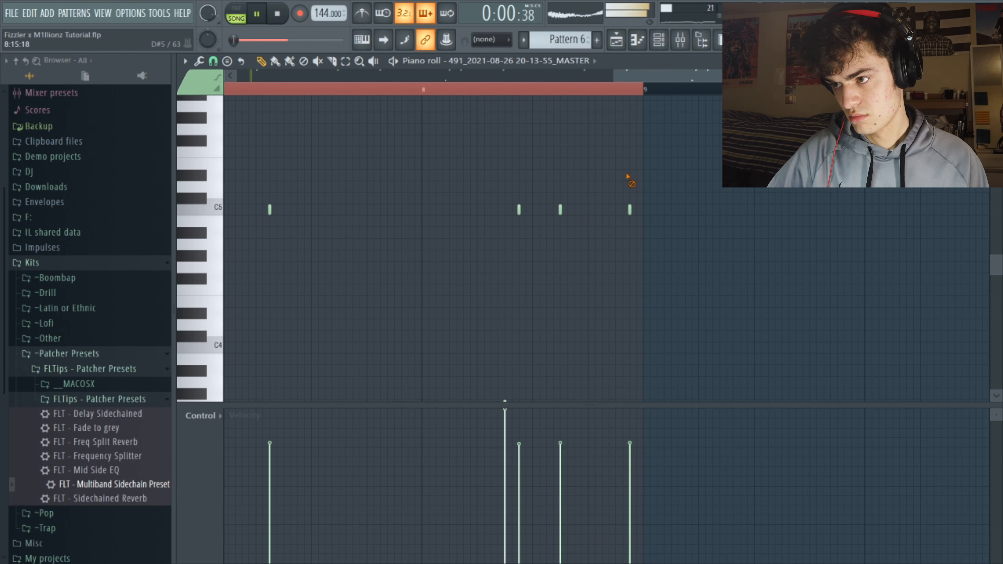
key("space")
Step: Place the closing C5 hit on step 15 of bar 8, play it and move it to step 14
left_click(616, 209)
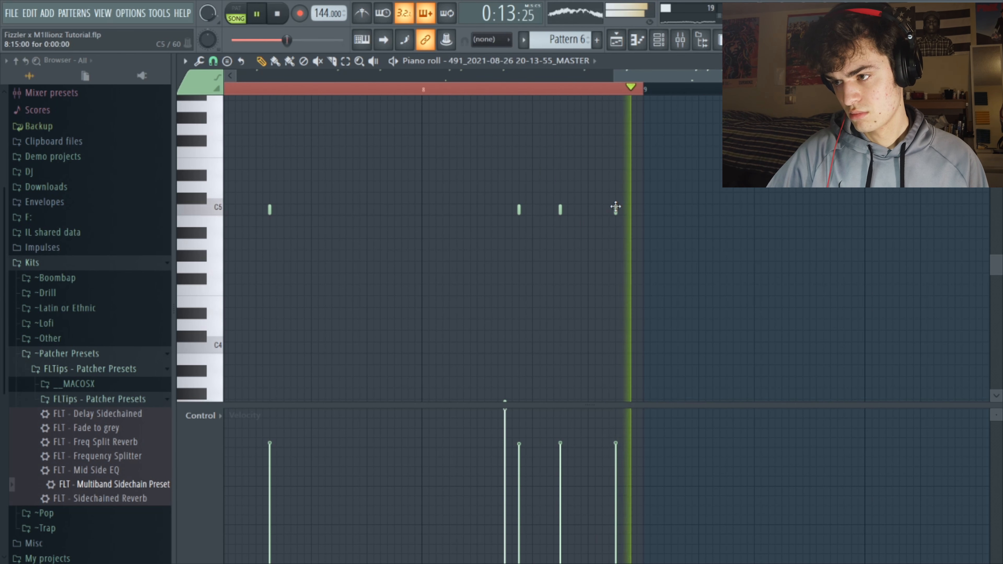
key("space")
left_click_drag(615, 210, 601, 210)
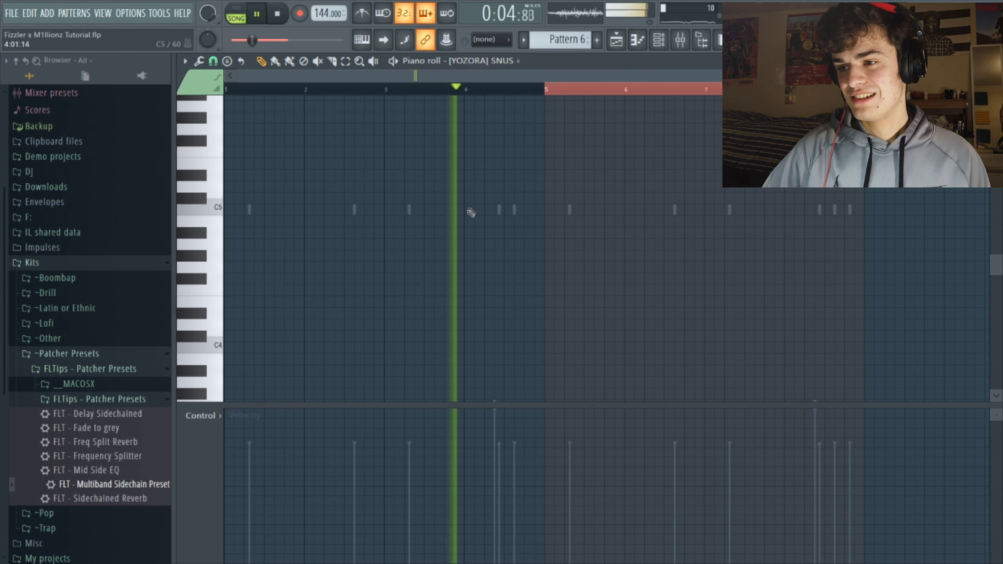
Step: Add C5 hits on steps 7 and 9 of bar 4 in the [YOZORA] SNUS channel and play them
key("space")
key("space")
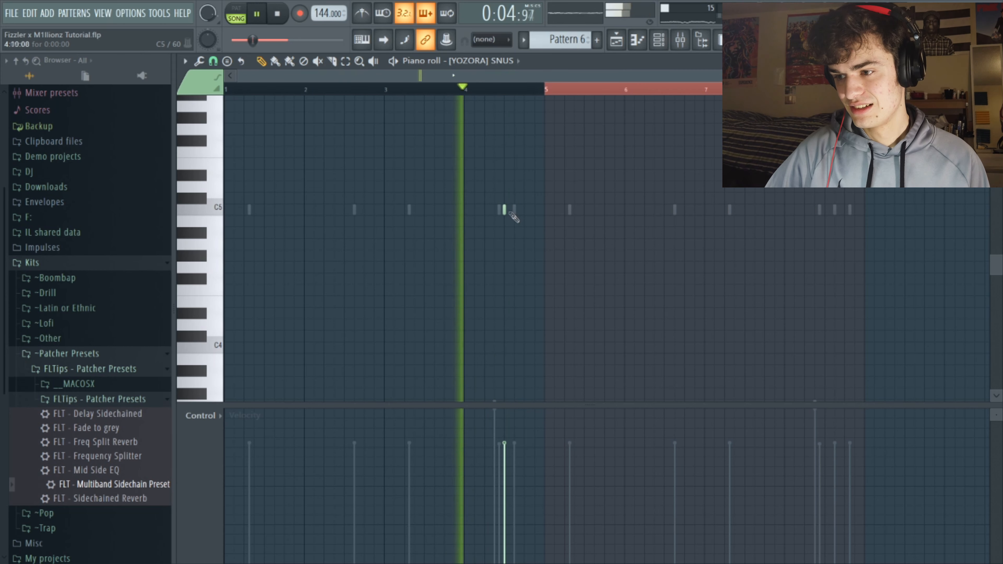
key("space")
scroll(755, 208, "up", 3)
key("space")
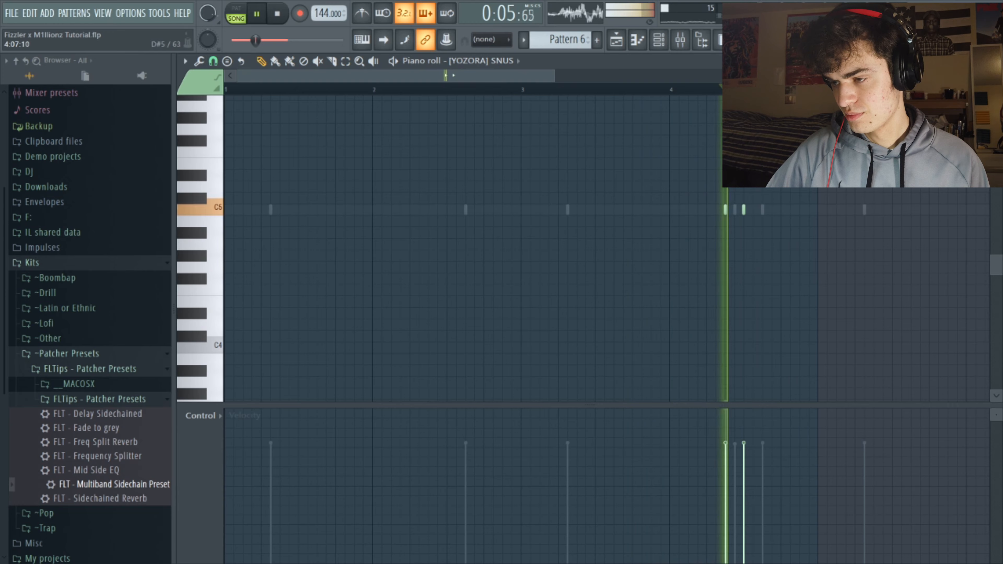
Step: Place [YOZORA] SNUS hits on steps 5 and 7 of bar 8 and play the result
left_click_drag(492, 78, 744, 76)
left_click(657, 89)
left_click(746, 211)
left_click_drag(746, 213, 687, 206)
left_click(705, 206)
key("space")
key("space")
left_click(713, 502)
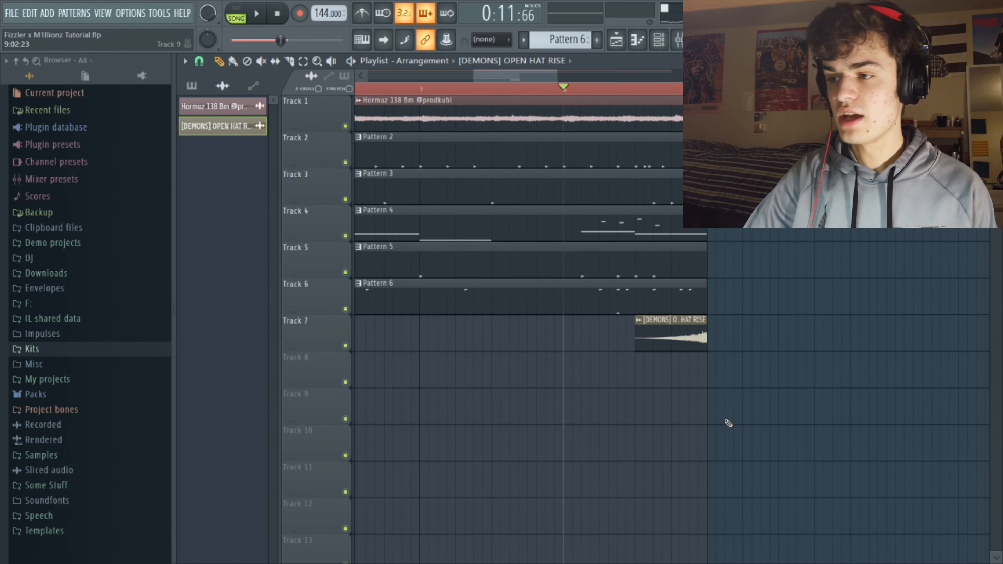
Step: Solo Track 7 to hear the [DEMONS] OPEN HAT RISE clip on its own, and bring all other tracks back
right_click(340, 343)
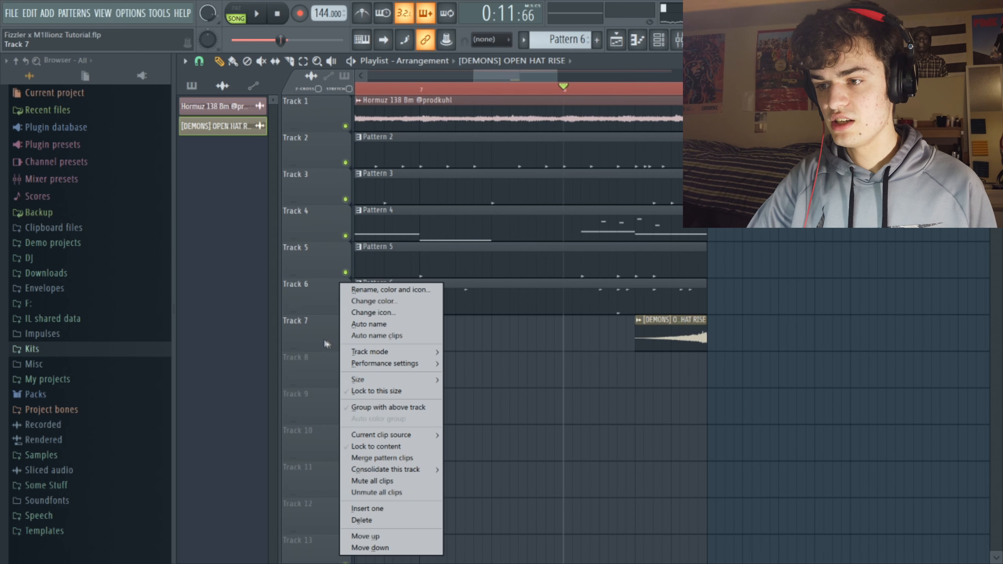
right_click(347, 346)
key("space")
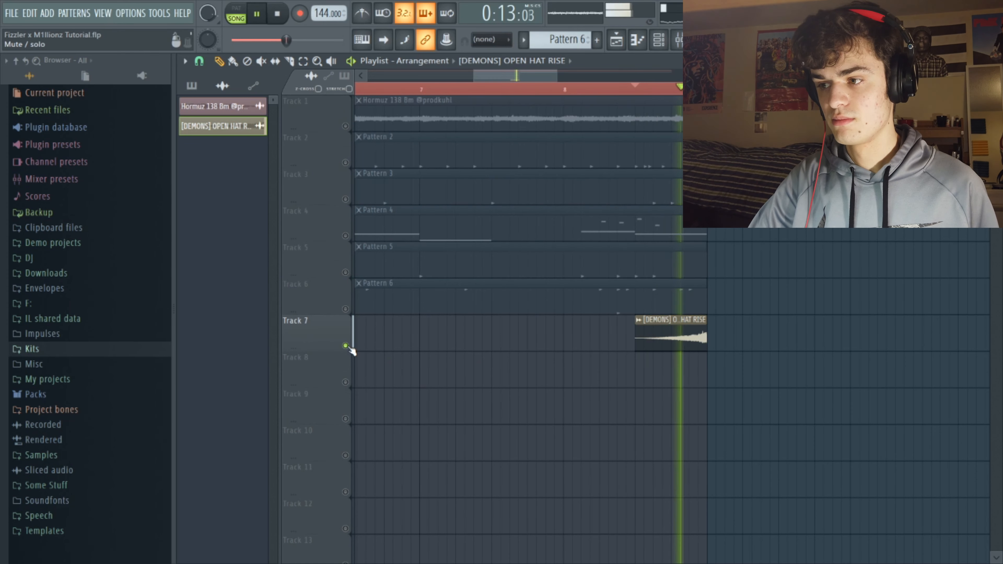
key("space")
right_click(345, 346)
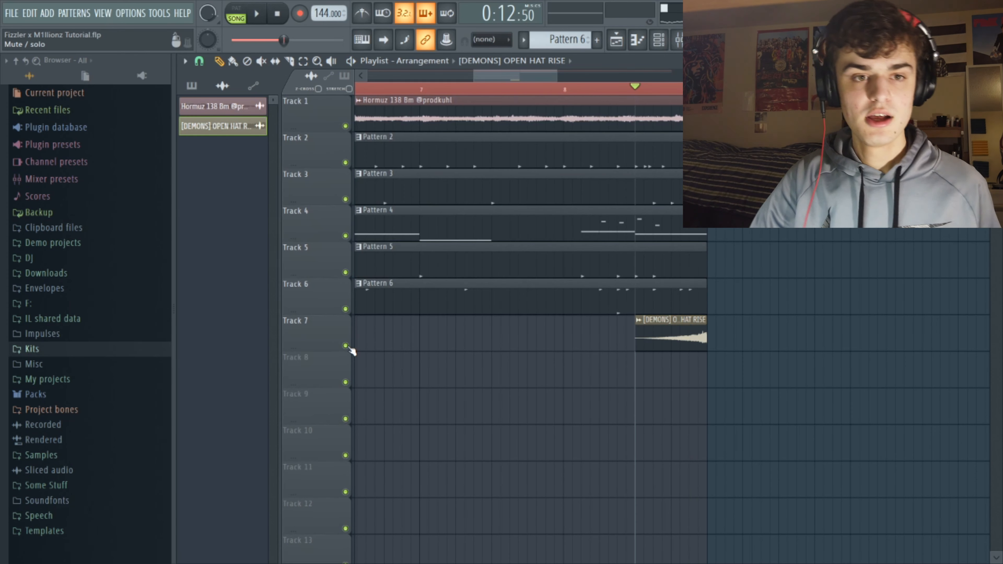
right_click(345, 346)
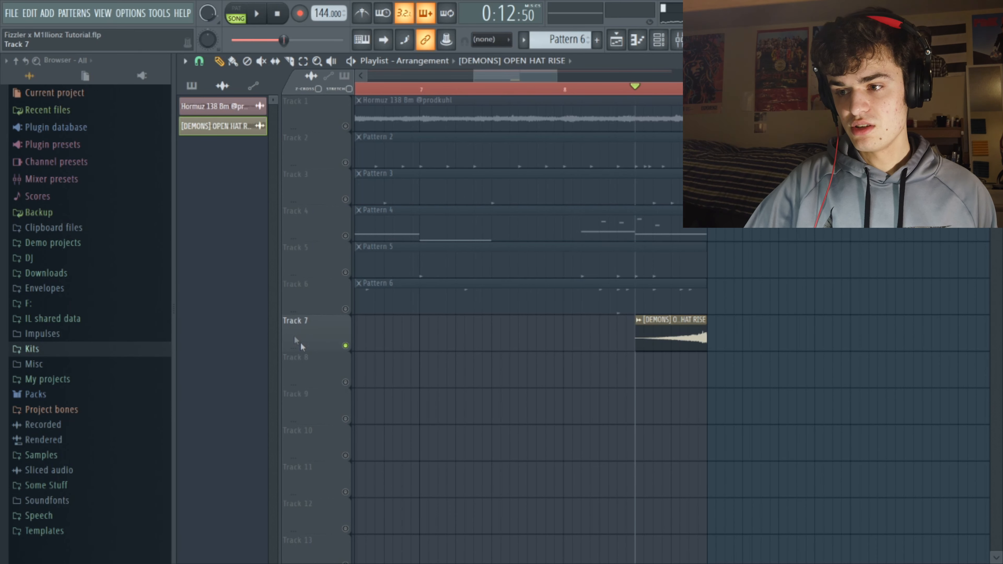
right_click(345, 346)
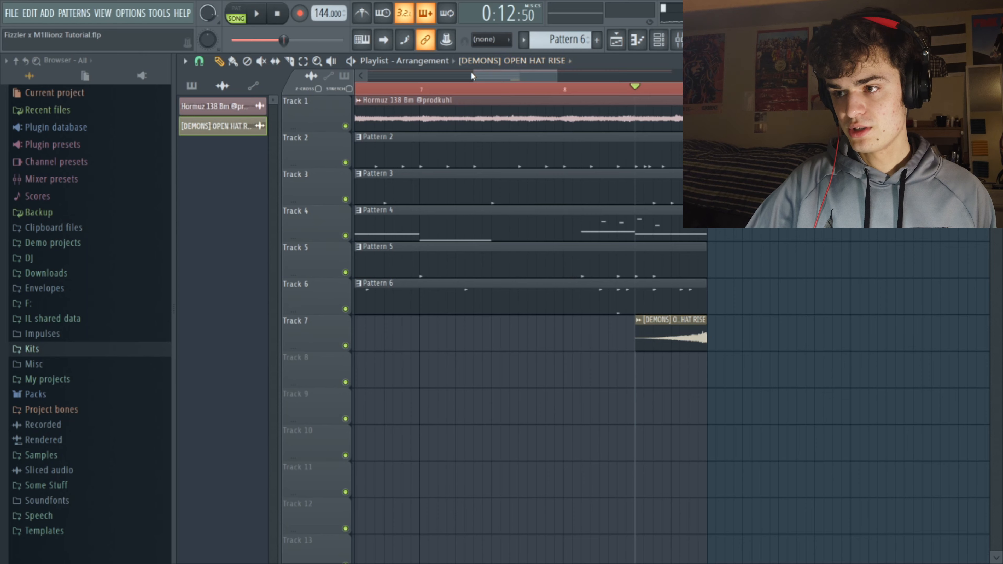
Step: Examine the 808 variation in Pattern 5 across all eight bars of the piano roll
scroll(471, 344, "down", 3, "ctrl")
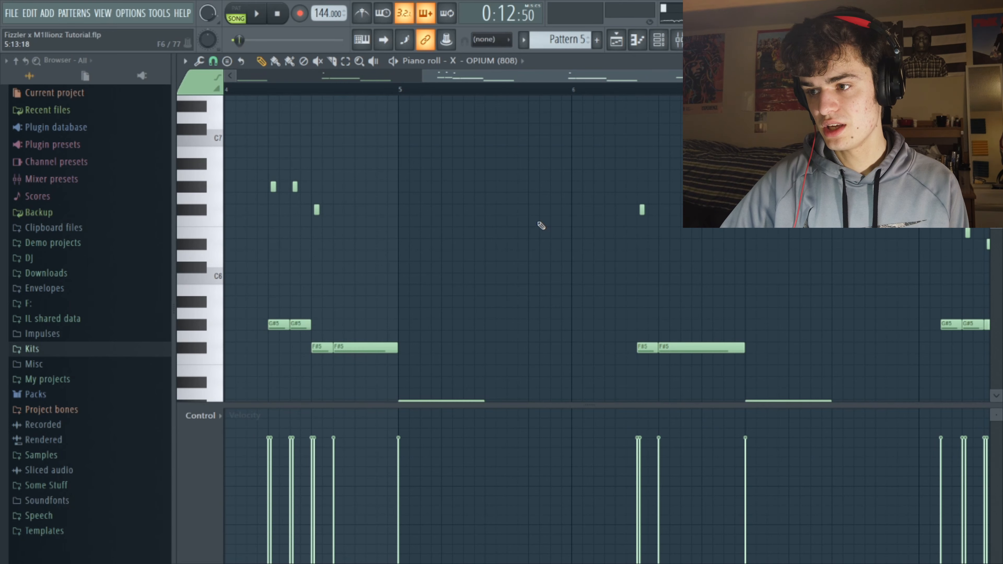
left_click_drag(530, 77, 926, 76)
scroll(786, 127, "down", 2)
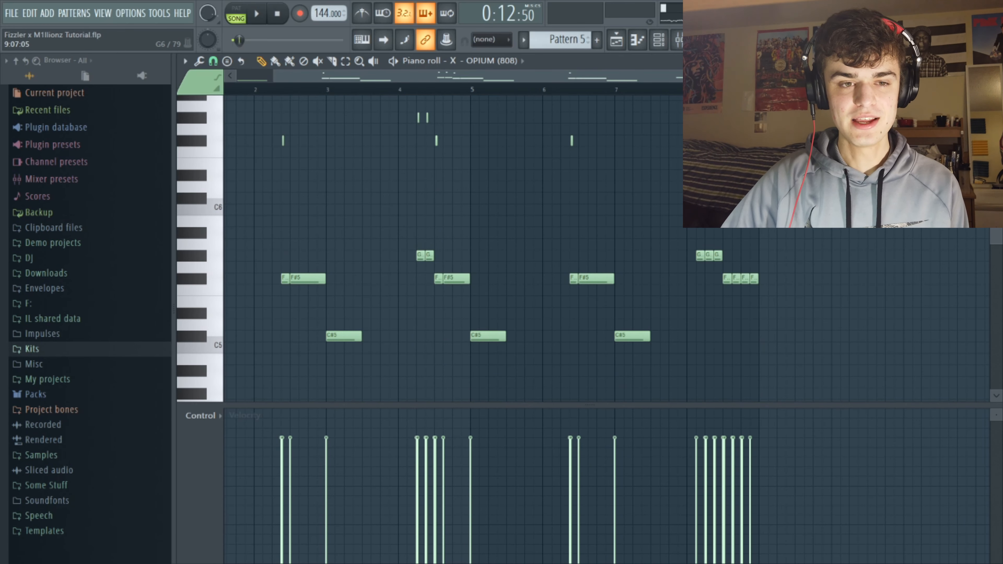
Step: Review the full arrangement in the playlist by marking bars 1 to 8, 9 to 24 and 25 to 48, and clear the selection
left_click(616, 39)
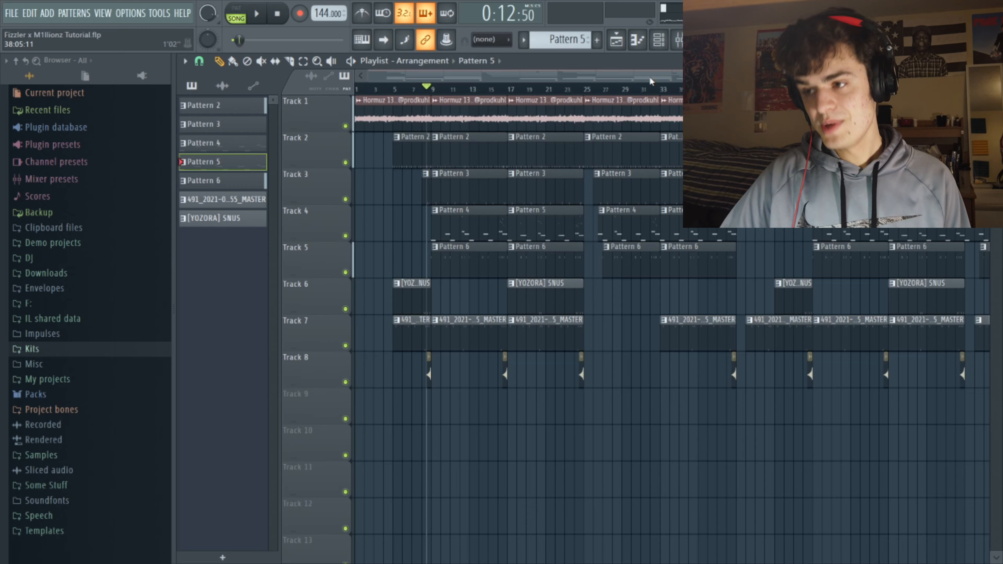
left_click_drag(650, 80, 786, 370)
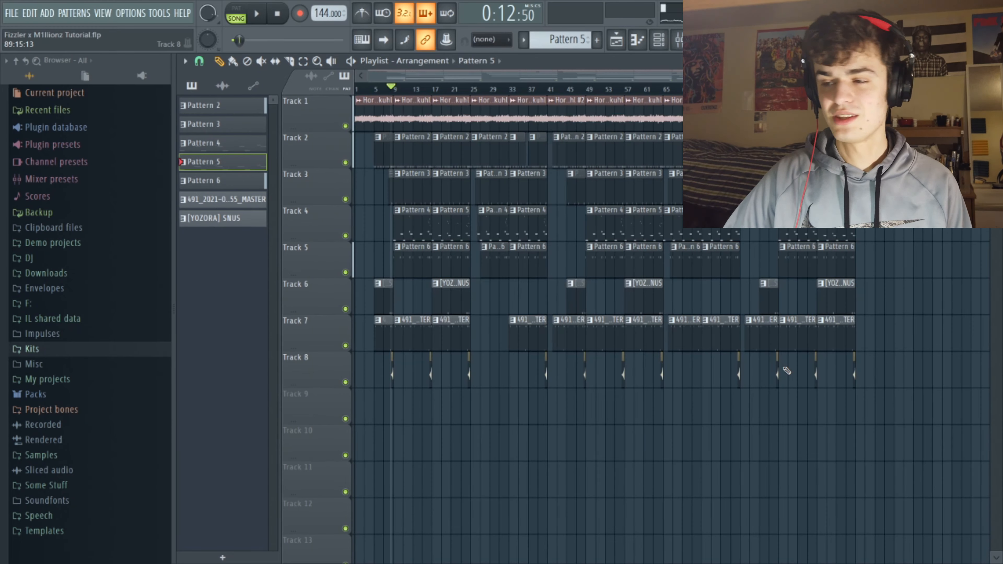
left_click_drag(357, 88, 587, 92)
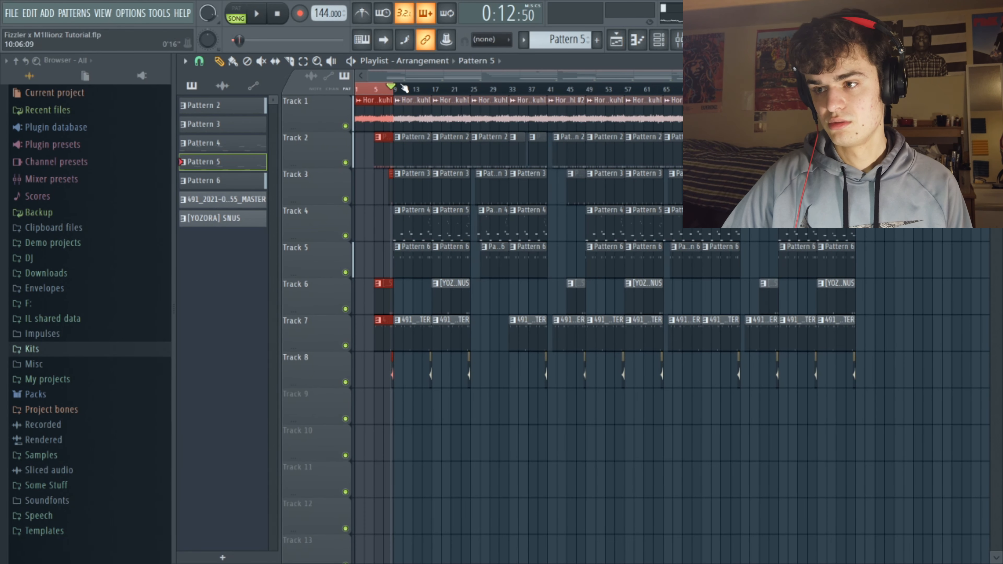
left_click(396, 90)
left_click(395, 90, "ctrl")
left_click(472, 91, "ctrl")
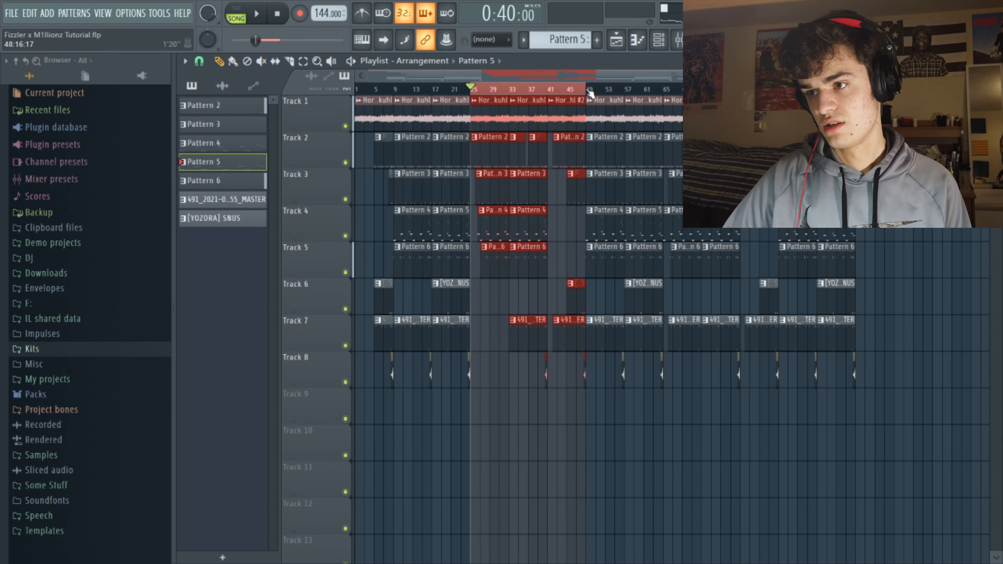
left_click(587, 91, "ctrl")
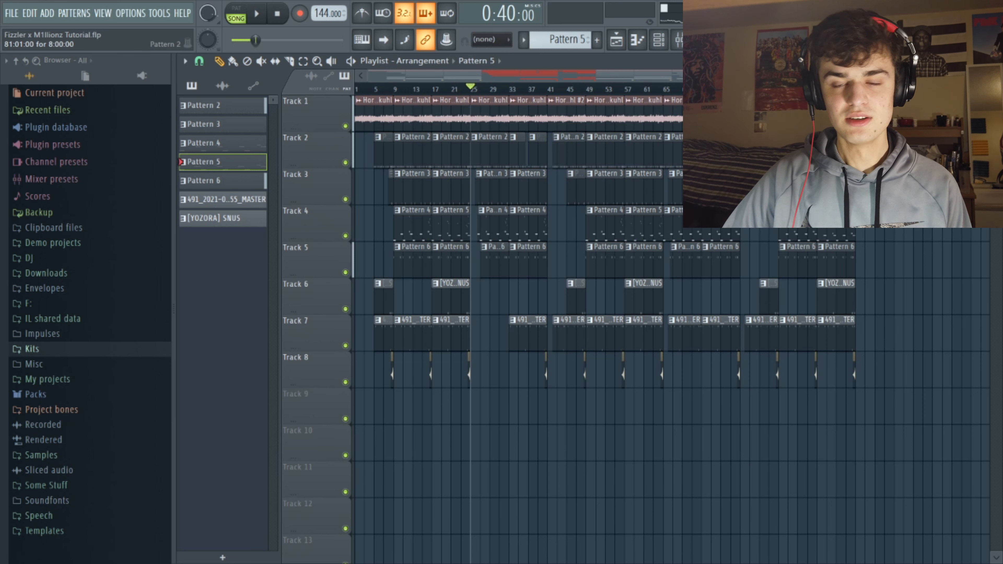